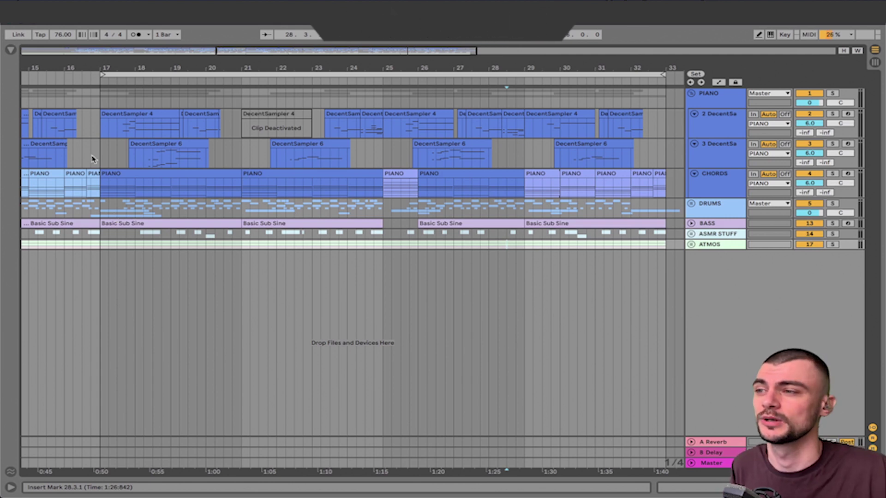
- Show the CHORDS track's devices, open the Decent Sampler window to view the Claustrophobic Piano instrument, and close it again
{"action": "double_click", "coordinate": [732, 193]}
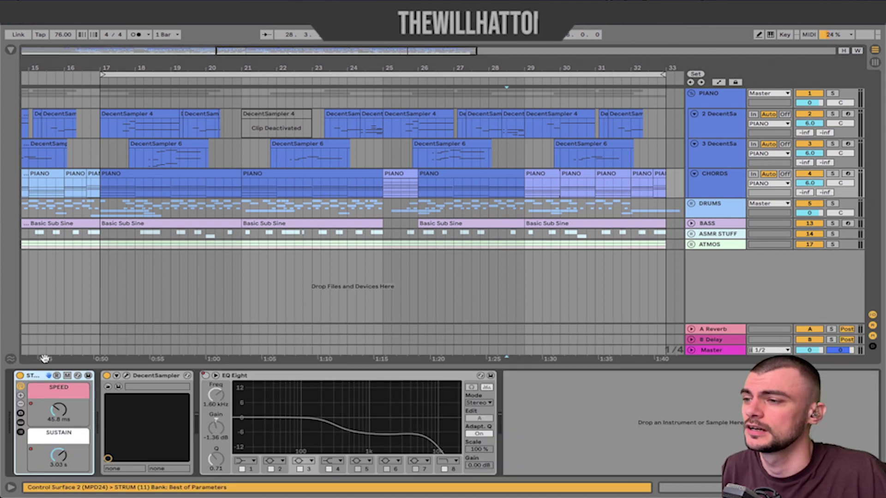
{"action": "left_click", "coordinate": [127, 376]}
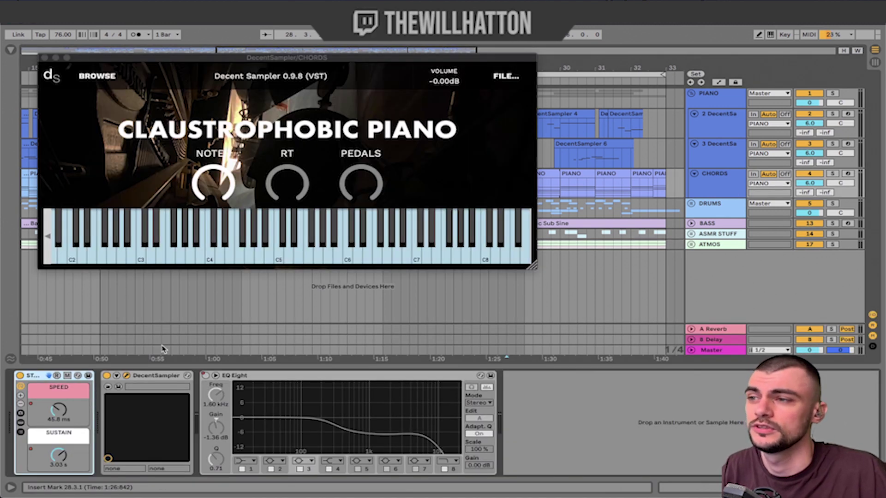
{"action": "left_click_drag", "start_coordinate": [42, 55], "coordinate": [57, 143]}
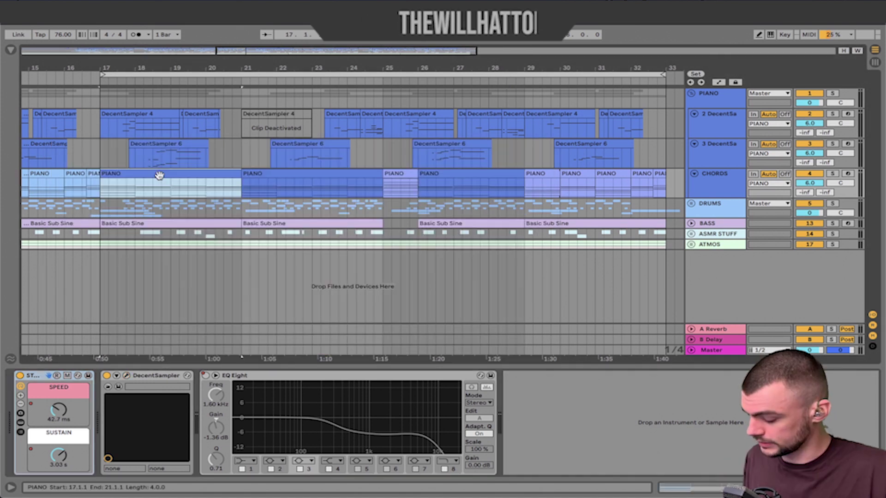
- Play the PIANO chord clip at bar 17 with the STRUM device switched off and view its notes in an enlarged note editor
{"action": "left_click", "coordinate": [21, 375]}
{"action": "key", "text": "space"}
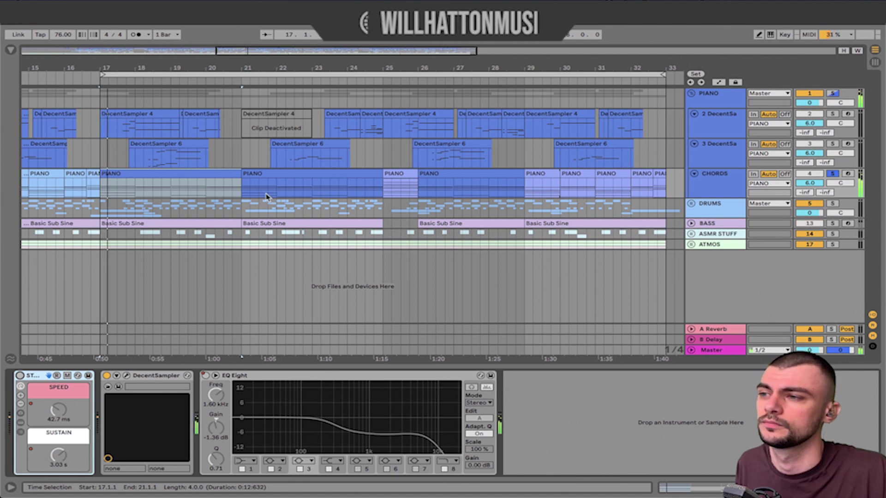
{"action": "double_click", "coordinate": [199, 174]}
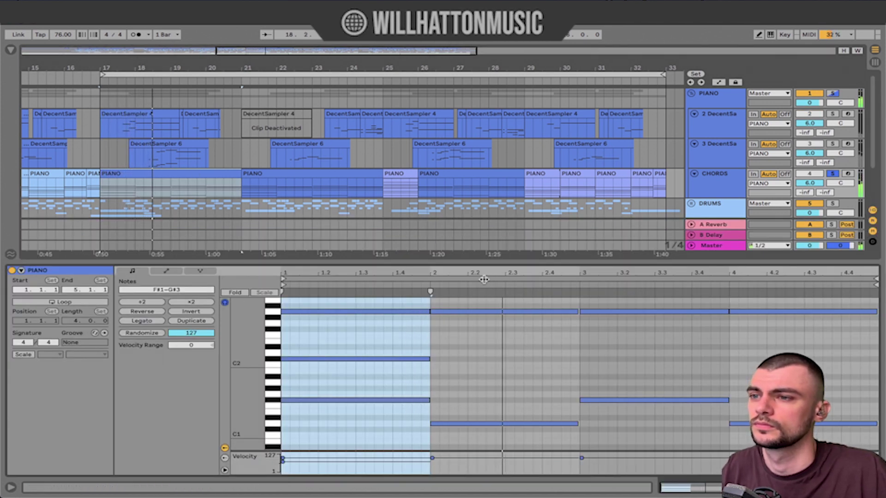
{"action": "left_click_drag", "start_coordinate": [481, 261], "coordinate": [480, 155]}
{"action": "scroll", "coordinate": [618, 296], "scroll_direction": "up", "scroll_amount": 5}
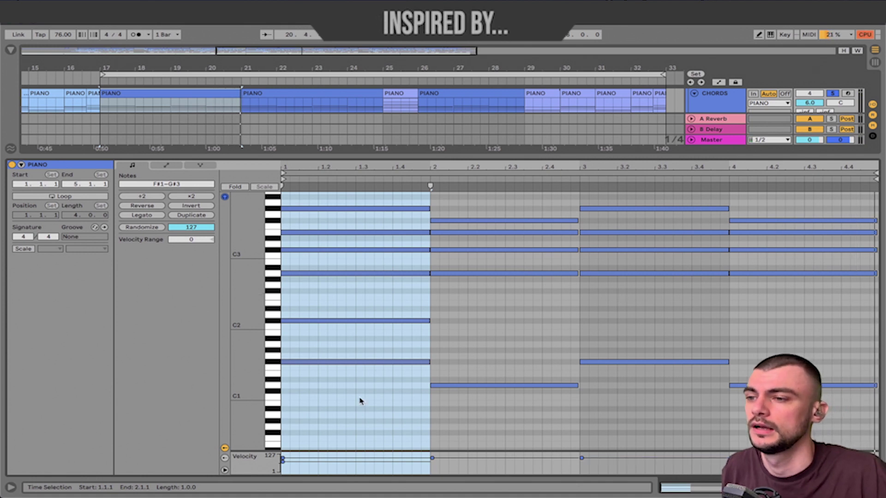
- Try staggering the start times of the first chord's notes by hand in the bar 17 clip
{"action": "left_click_drag", "start_coordinate": [311, 346], "coordinate": [299, 209]}
{"action": "left_click_drag", "start_coordinate": [282, 208], "coordinate": [285, 209]}
{"action": "left_click", "coordinate": [296, 249]}
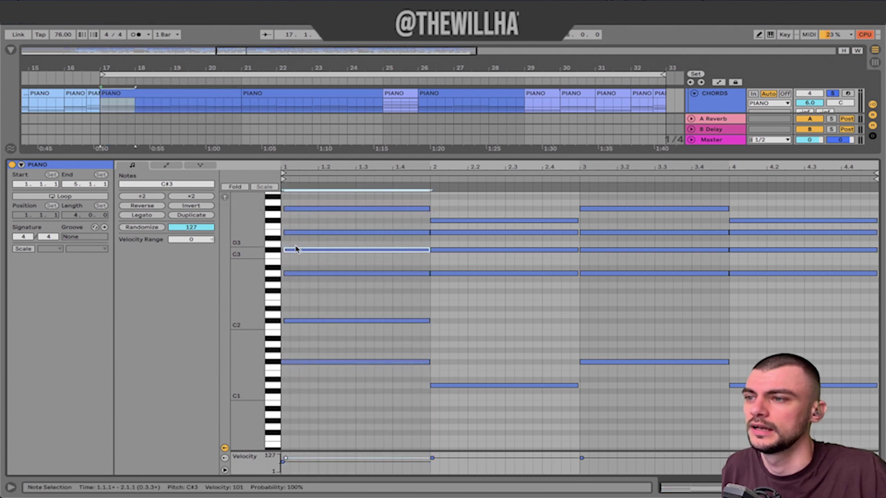
{"action": "left_click", "coordinate": [293, 208]}
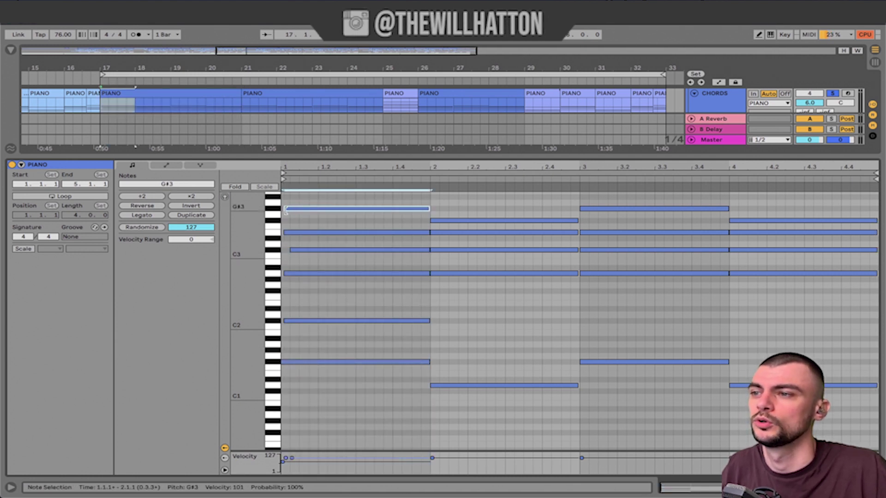
{"action": "left_click_drag", "start_coordinate": [285, 209], "coordinate": [293, 209]}
{"action": "key", "text": "super+z"}
{"action": "key", "text": "super+z"}
{"action": "key", "text": "super+z"}
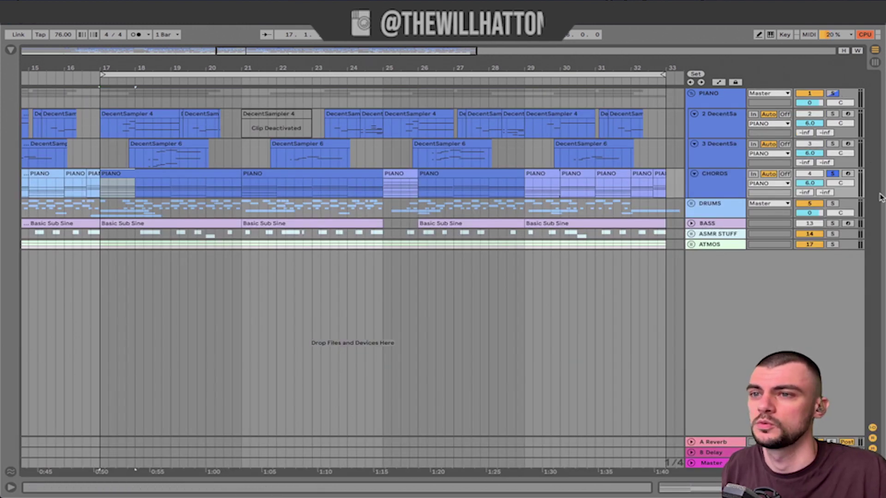
- Bring up the STRUM device on the CHORDS track, look at the track's automation, and make the track taller
{"action": "double_click", "coordinate": [710, 187]}
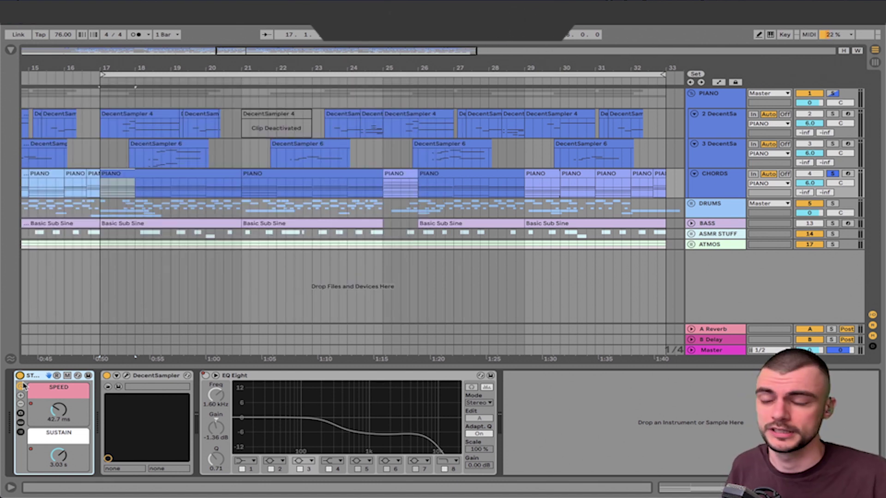
{"action": "key", "text": "a"}
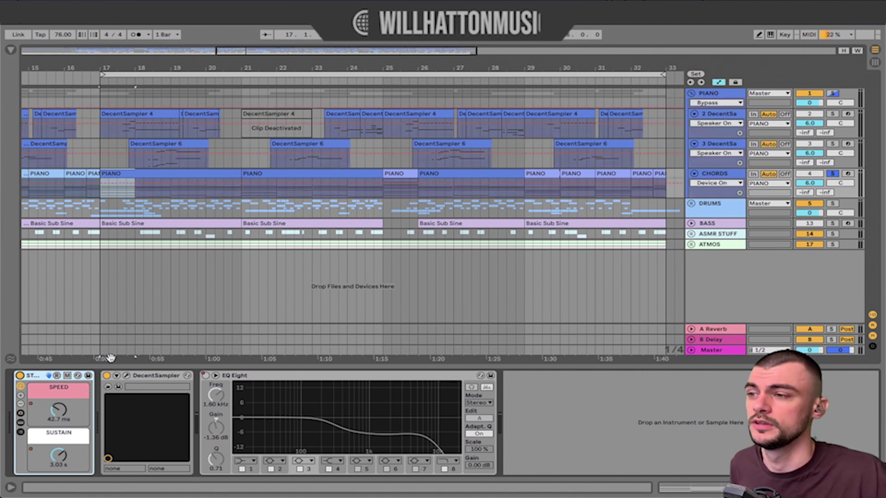
{"action": "left_click", "coordinate": [726, 184]}
{"action": "left_click", "coordinate": [724, 203]}
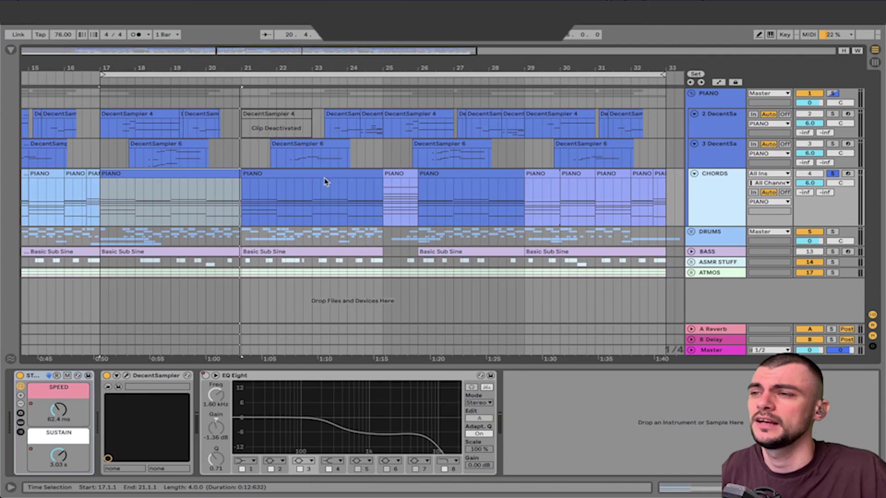
- Look through the lighter-coloured PIANO clips at bars 25, 29 and 30 on the CHORDS track
{"action": "left_click", "coordinate": [250, 158]}
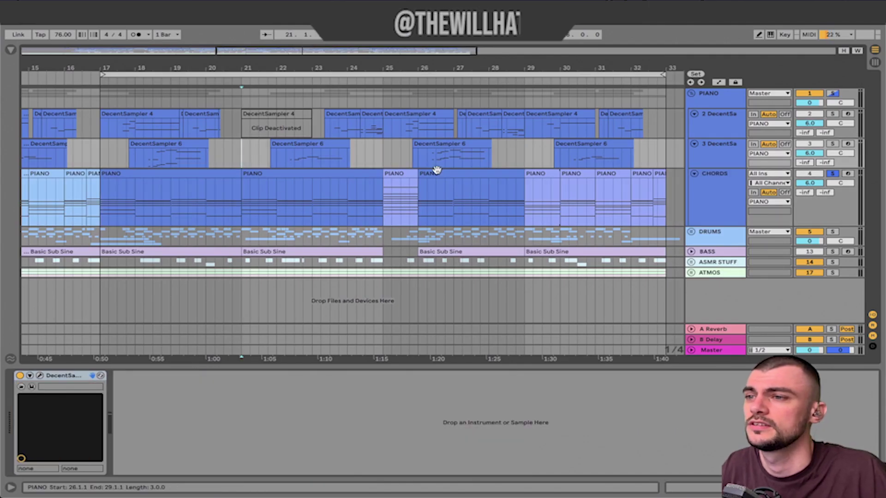
{"action": "left_click", "coordinate": [398, 175]}
{"action": "left_click", "coordinate": [540, 174]}
{"action": "left_click", "coordinate": [587, 172]}
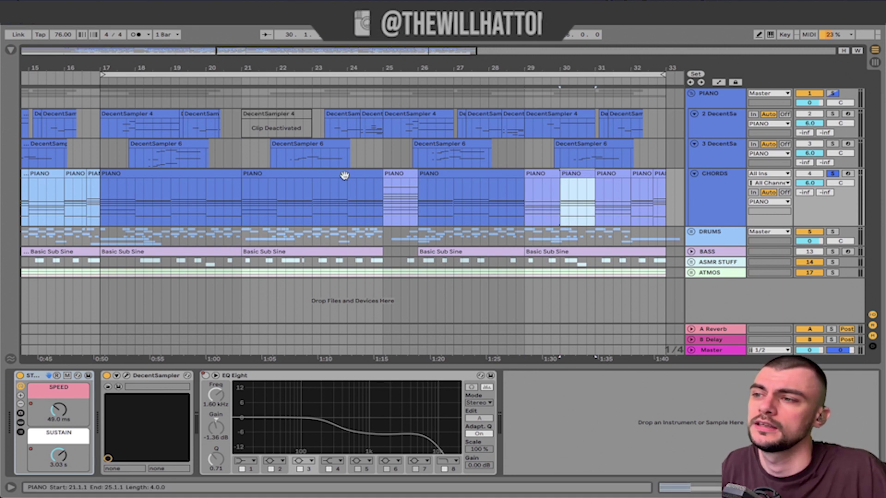
- Play the CHORDS track from the PIANO clip at bar 25 with the device view hidden
{"action": "double_click", "coordinate": [395, 174]}
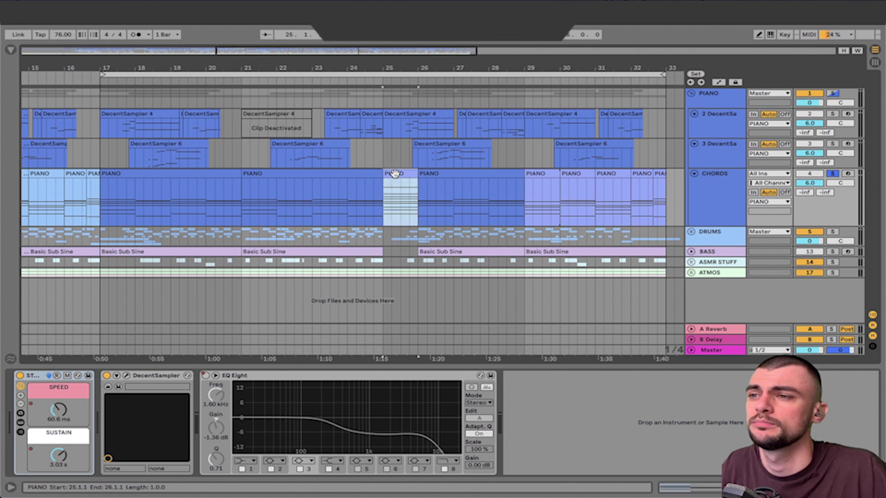
{"action": "scroll", "coordinate": [460, 283], "scroll_direction": "down", "scroll_amount": 3}
{"action": "key", "text": "space"}
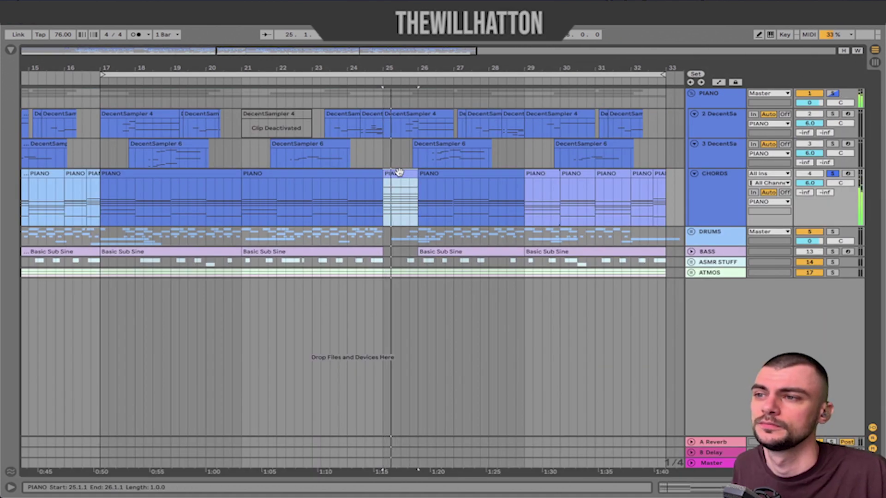
- Compare the PIANO clips at bars 29, 30 and 31 with the short melody clip that ends at bar 29
{"action": "left_click", "coordinate": [542, 174]}
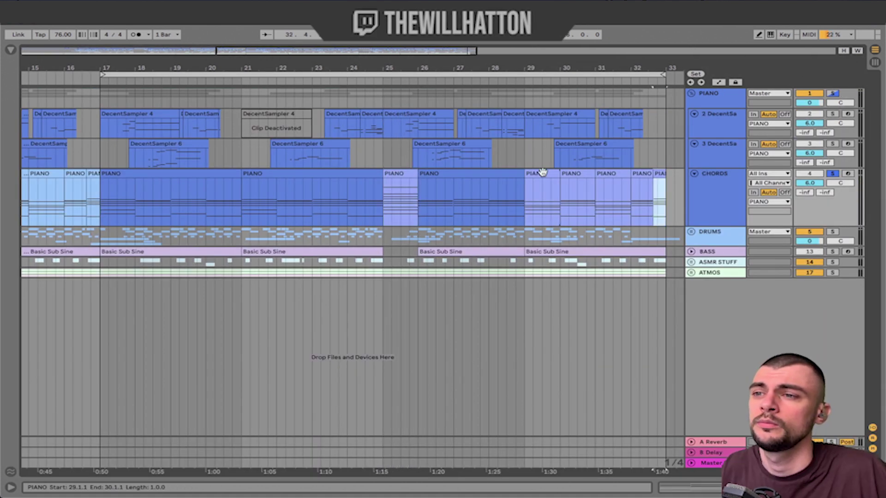
{"action": "left_click", "coordinate": [574, 174]}
{"action": "left_click", "coordinate": [610, 173]}
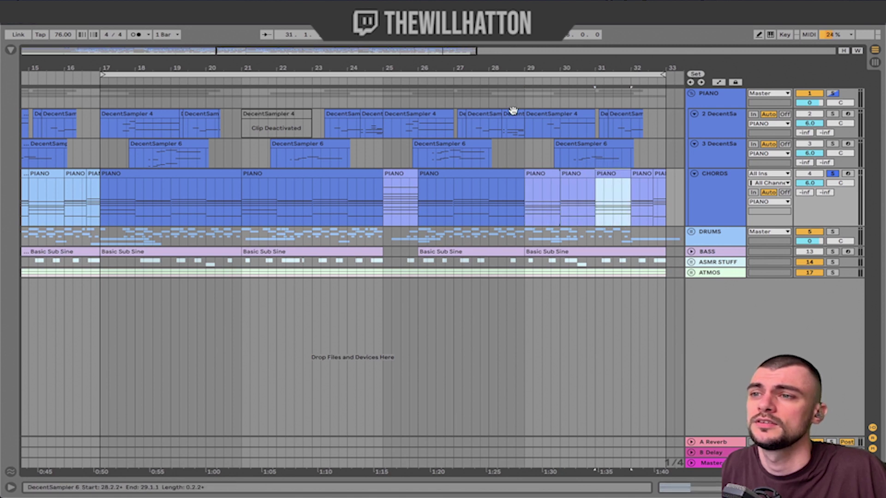
{"action": "left_click", "coordinate": [510, 112]}
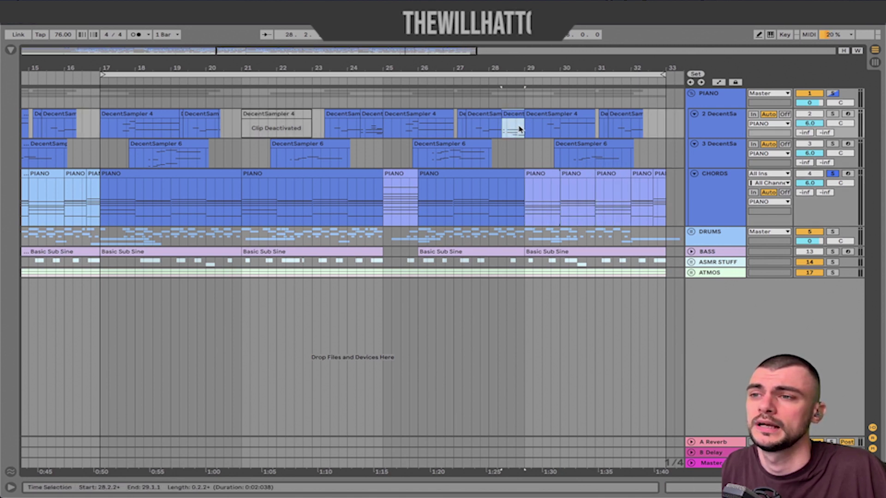
{"action": "left_click", "coordinate": [542, 172]}
{"action": "left_click", "coordinate": [574, 174]}
{"action": "left_click", "coordinate": [607, 174]}
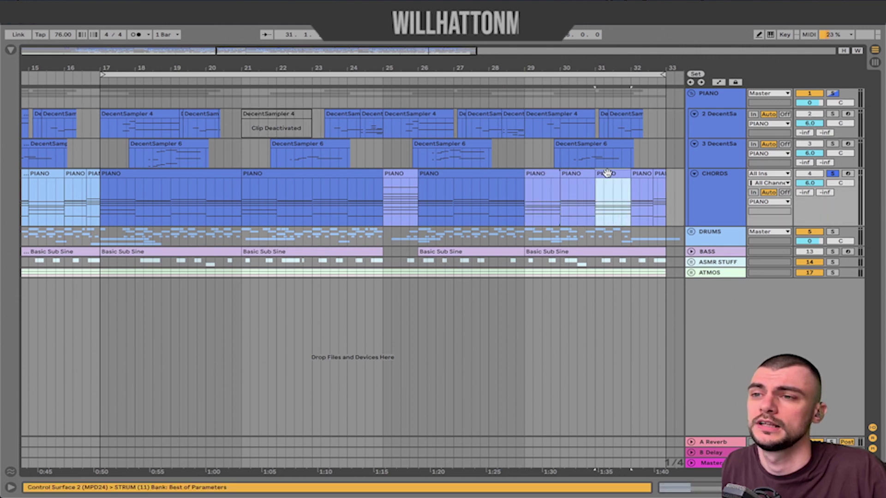
- Listen to the CHORDS variation starting at bar 29 and compare it with the main PIANO progression starting at bar 21
{"action": "left_click", "coordinate": [542, 174]}
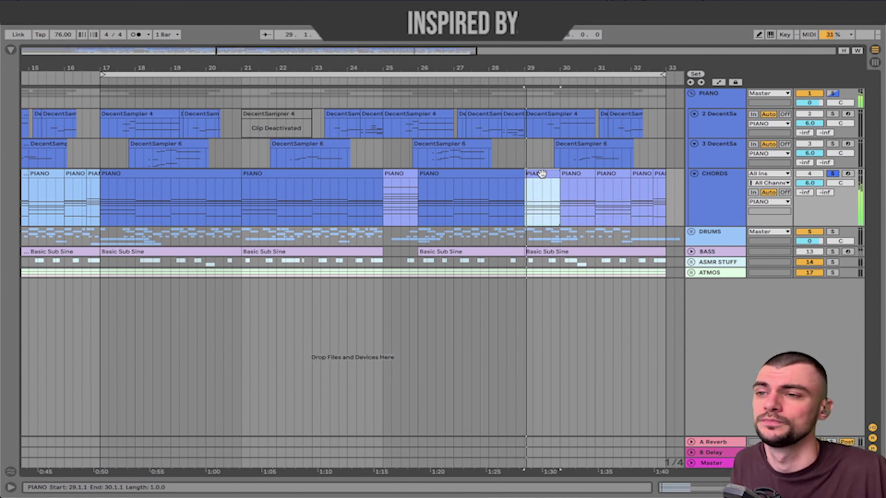
{"action": "key", "text": "space"}
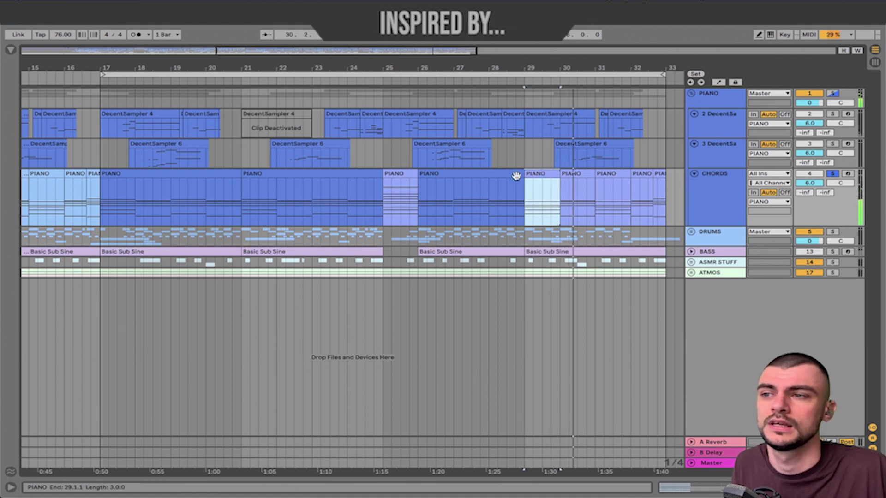
{"action": "left_click", "coordinate": [460, 173]}
{"action": "left_click", "coordinate": [276, 172]}
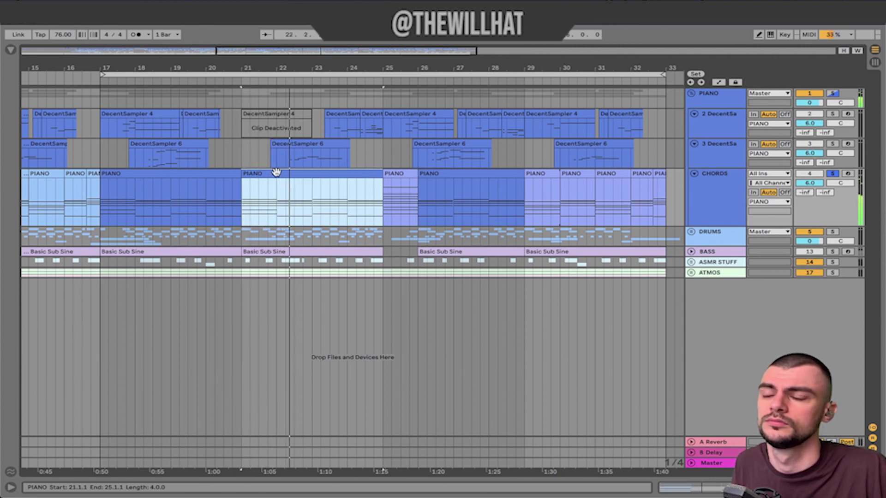
{"action": "left_click", "coordinate": [504, 150]}
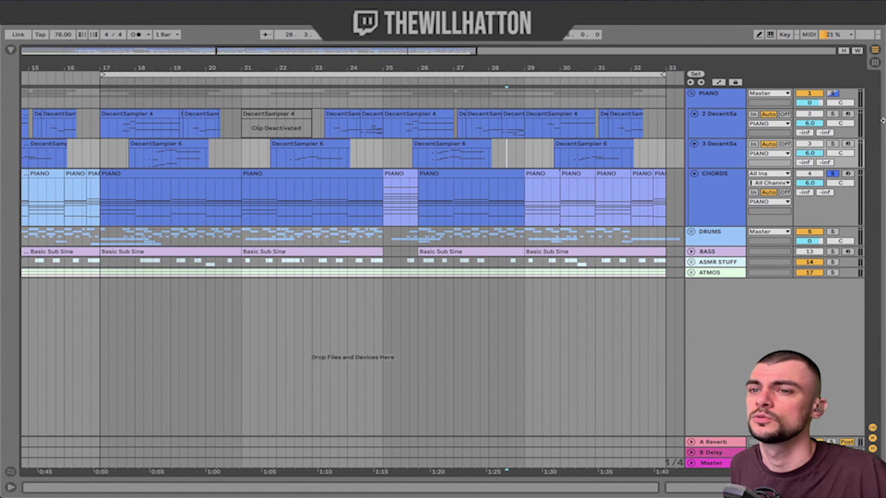
- Open the DecentSampler 6 clips near bars 18 and 22 on track 3 and examine their lower and upper notes
{"action": "left_click", "coordinate": [259, 152]}
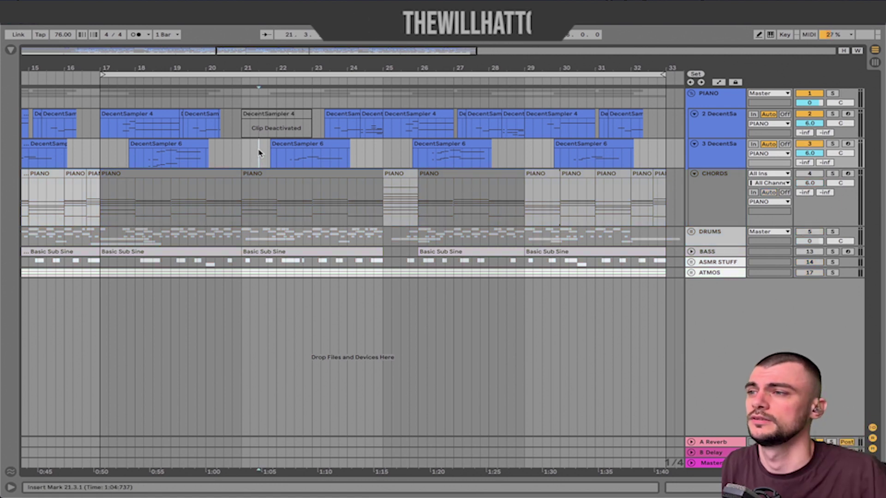
{"action": "double_click", "coordinate": [194, 154]}
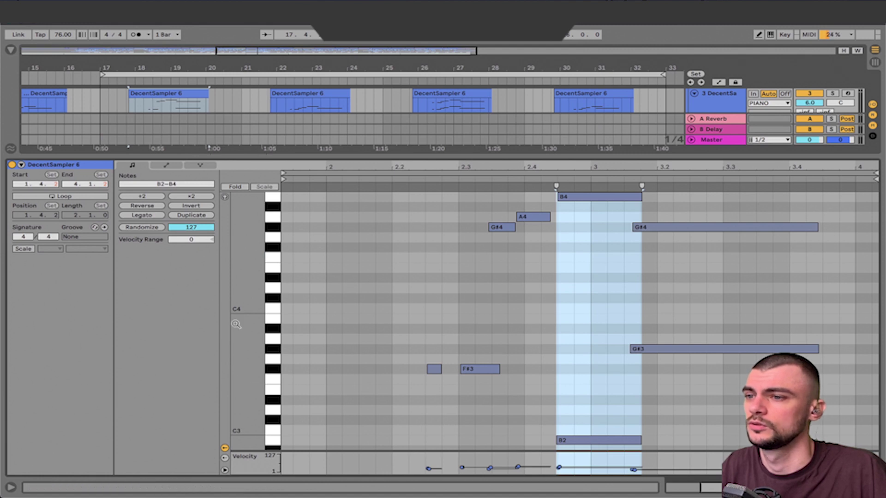
{"action": "scroll", "coordinate": [605, 311], "scroll_direction": "down", "scroll_amount": 6}
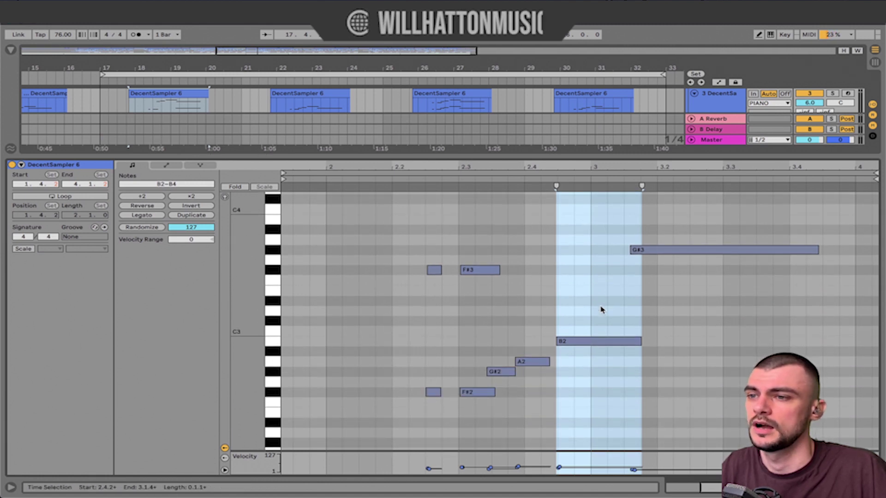
{"action": "scroll", "coordinate": [601, 309], "scroll_direction": "up", "scroll_amount": 8}
{"action": "scroll", "coordinate": [602, 310], "scroll_direction": "down", "scroll_amount": 9}
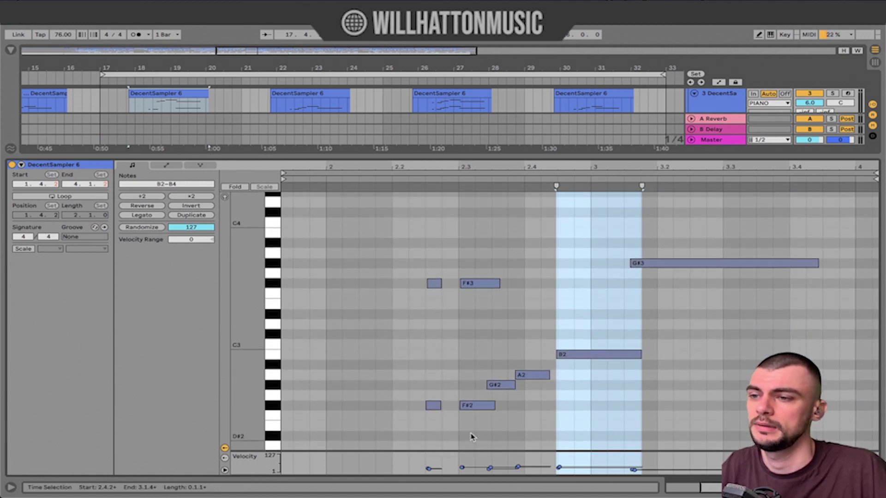
{"action": "scroll", "coordinate": [496, 300], "scroll_direction": "up", "scroll_amount": 8}
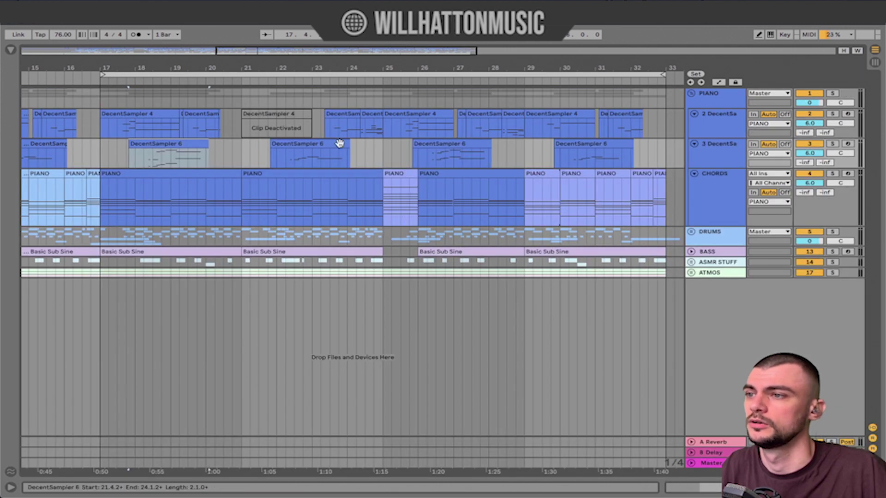
{"action": "left_click", "coordinate": [330, 143]}
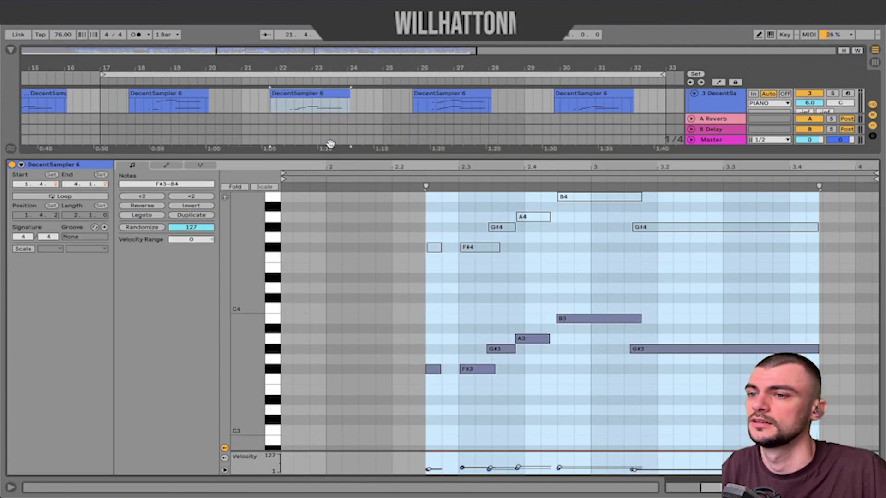
{"action": "left_click_drag", "start_coordinate": [740, 259], "coordinate": [391, 195]}
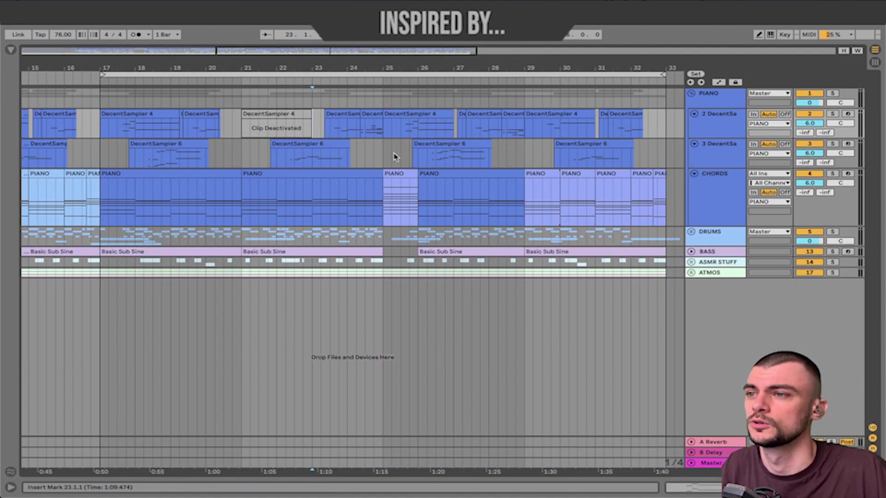
- Open the short clip before bar 25 on track 2 and highlight its C#3 and F#3 notes, followed by A3 and C#4
{"action": "double_click", "coordinate": [373, 111]}
{"action": "left_click_drag", "start_coordinate": [326, 272], "coordinate": [464, 458]}
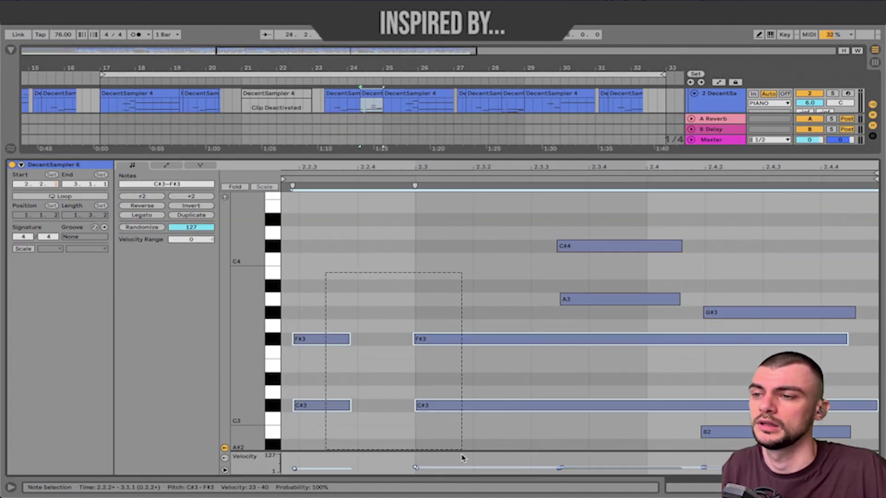
{"action": "left_click_drag", "start_coordinate": [632, 202], "coordinate": [674, 313]}
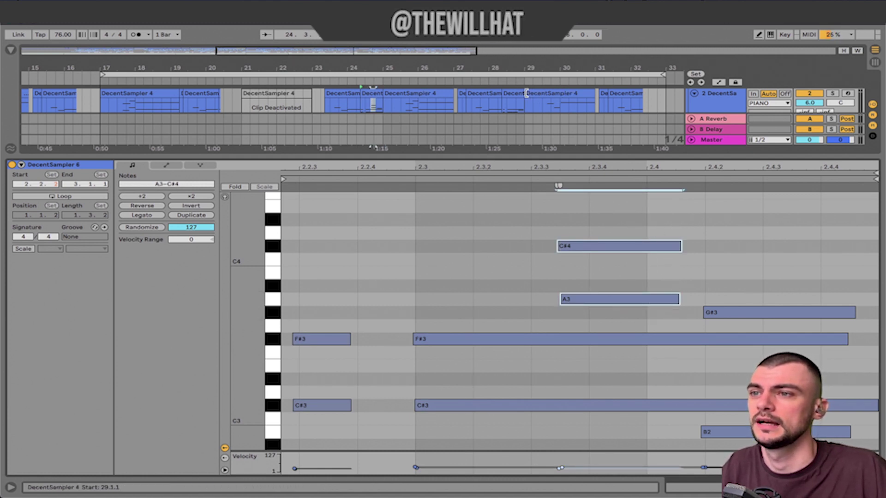
- Open the short clip before bar 29 on track 2 and highlight its opening C#3 and F#3 notes
{"action": "left_click", "coordinate": [516, 94]}
{"action": "scroll", "coordinate": [345, 285], "scroll_direction": "down", "scroll_amount": 1}
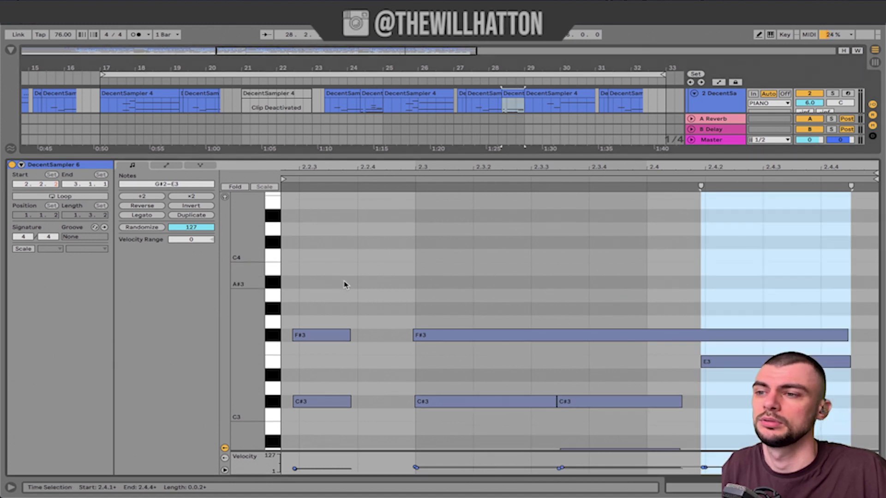
{"action": "left_click_drag", "start_coordinate": [328, 287], "coordinate": [503, 456]}
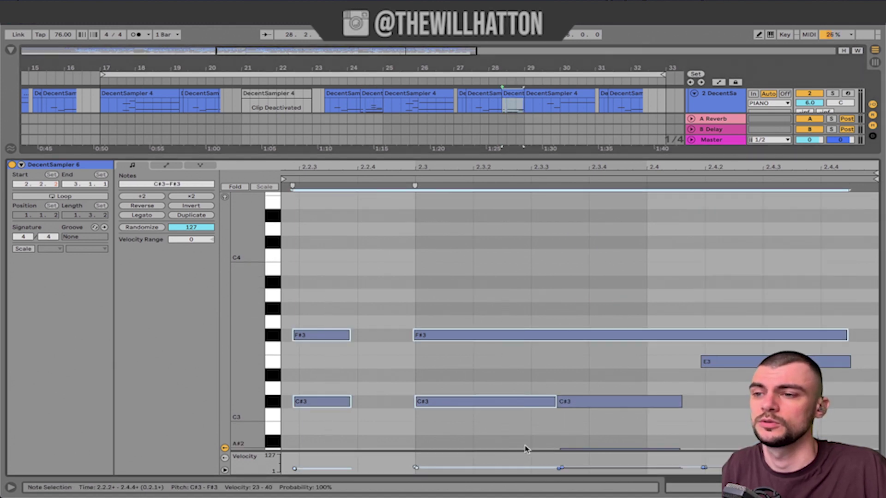
- Highlight the C#3 and A2 pair in the open DecentSampler 6 clip, followed by its closing E3 and G#2 notes
{"action": "scroll", "coordinate": [678, 368], "scroll_direction": "down", "scroll_amount": 3}
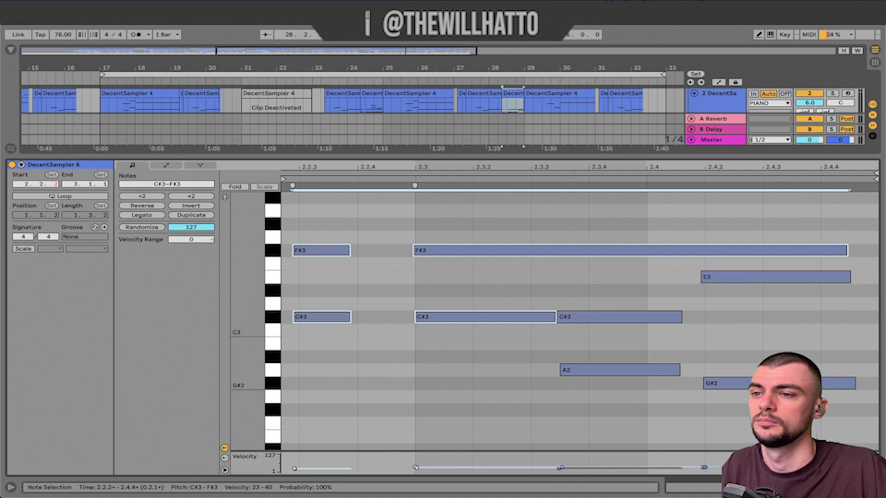
{"action": "left_click_drag", "start_coordinate": [677, 341], "coordinate": [645, 313]}
{"action": "left_click", "coordinate": [620, 372]}
{"action": "left_click_drag", "start_coordinate": [793, 394], "coordinate": [729, 277]}
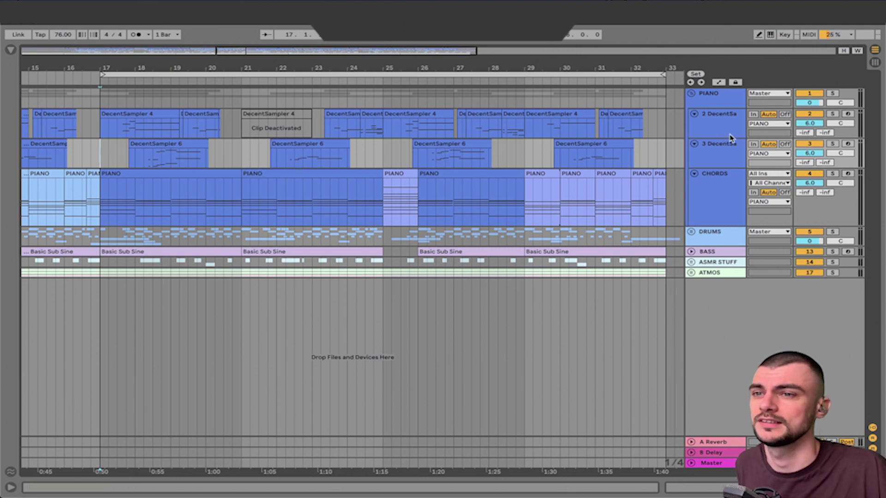
- Listen to the soloed PIANO group from bar 17 and inspect the device chains of CHORDS, tracks 3 and 2, and the group itself
{"action": "left_click", "coordinate": [155, 172]}
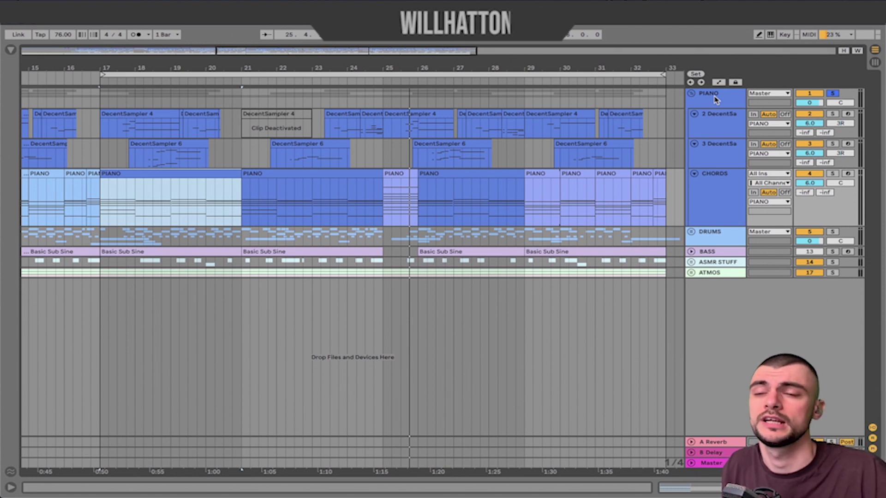
{"action": "double_click", "coordinate": [718, 202]}
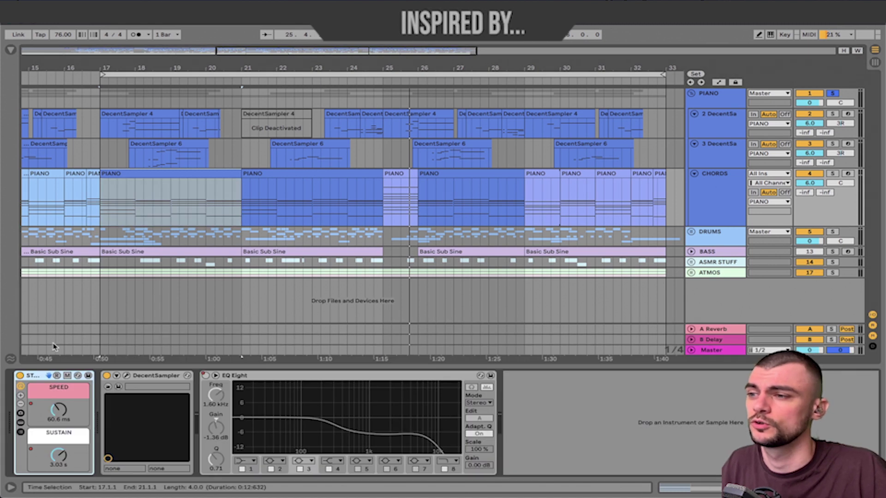
{"action": "left_click", "coordinate": [728, 156]}
{"action": "left_click", "coordinate": [723, 124]}
{"action": "left_click", "coordinate": [725, 98]}
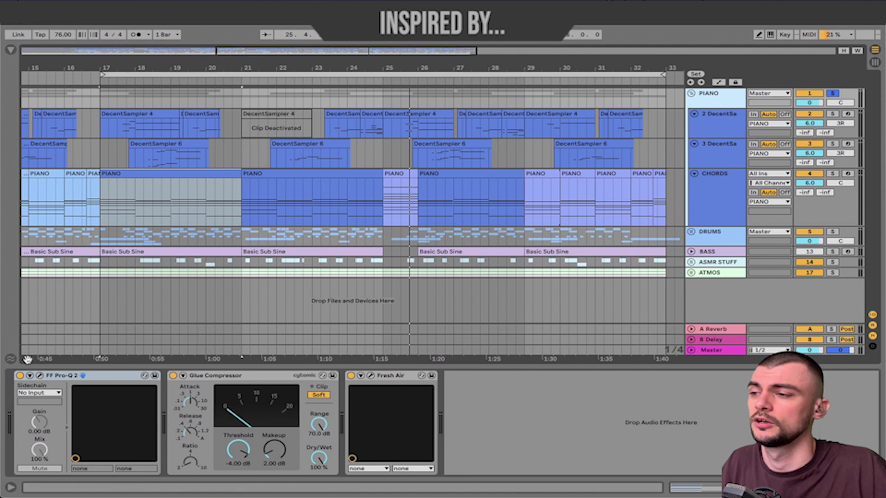
- Examine the PIANO group's FF Pro-Q 2 and Fresh Air settings while the piano plays, and close the plug-in windows
{"action": "left_click", "coordinate": [40, 376]}
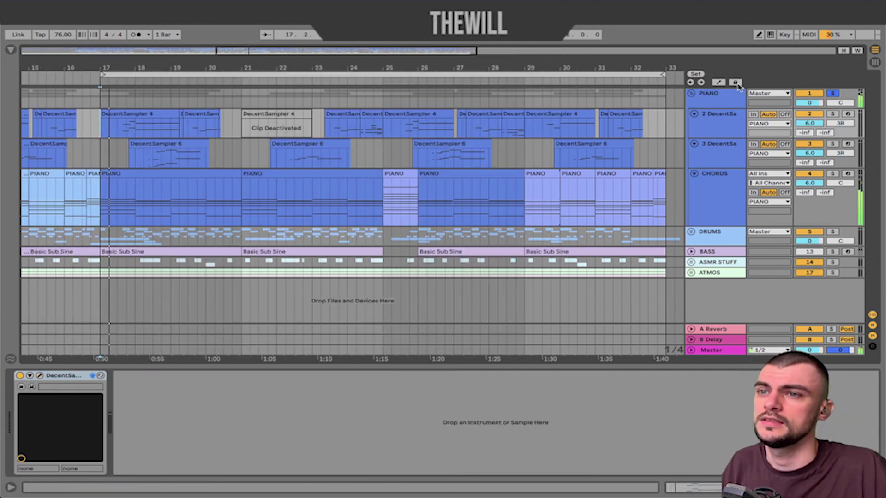
{"action": "left_click", "coordinate": [695, 103]}
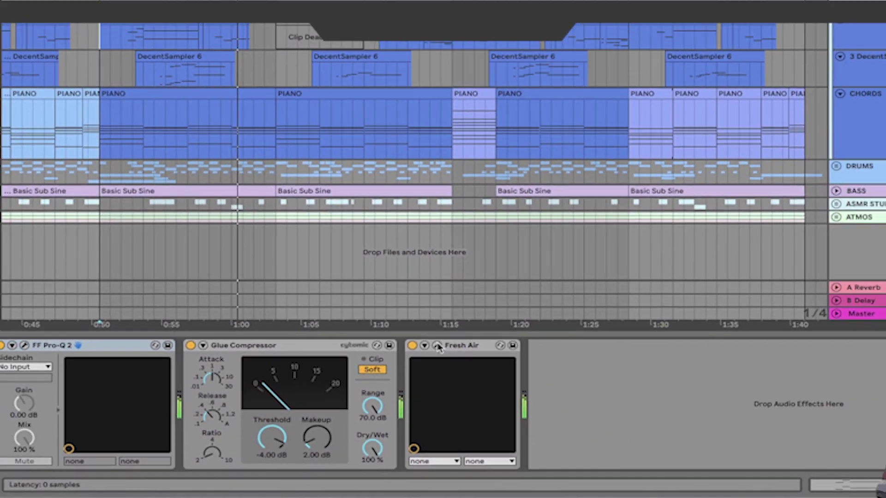
{"action": "left_click", "coordinate": [438, 346]}
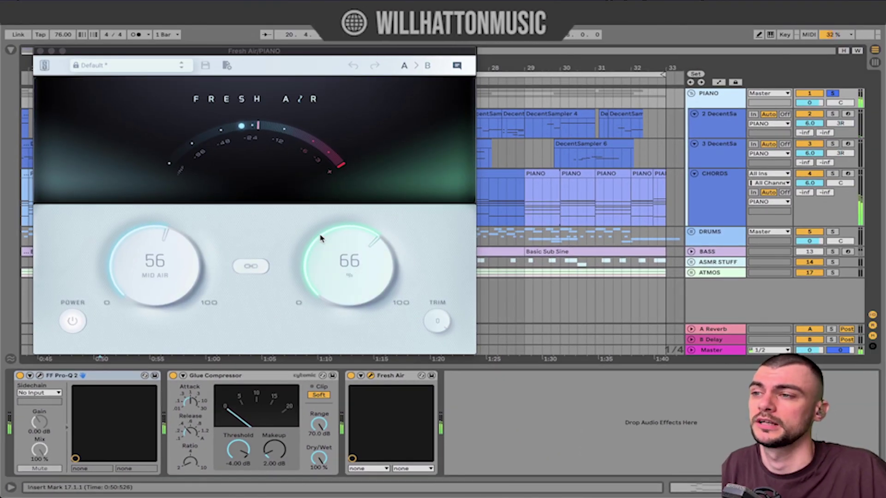
{"action": "left_click", "coordinate": [42, 49]}
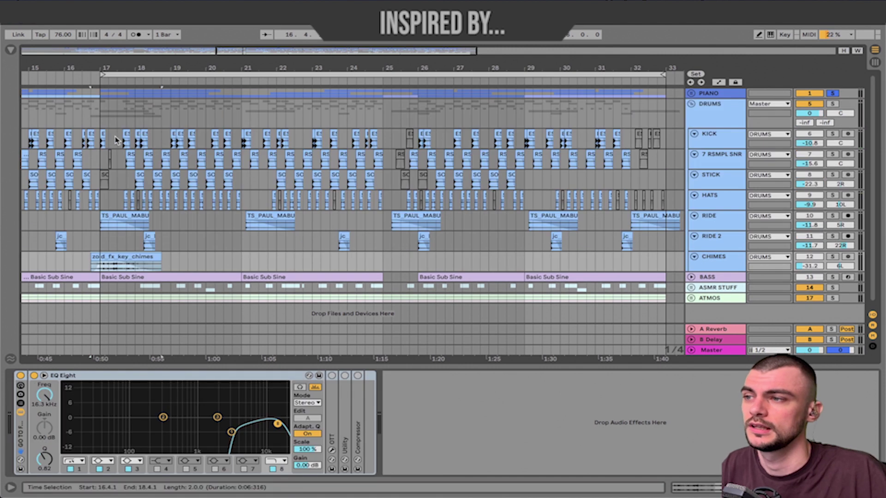
- Open the kick sample clip near bar 17.3 and examine its Beats warp mode, transient loop mode and envelope setting
{"action": "left_click", "coordinate": [125, 131]}
{"action": "double_click", "coordinate": [126, 131]}
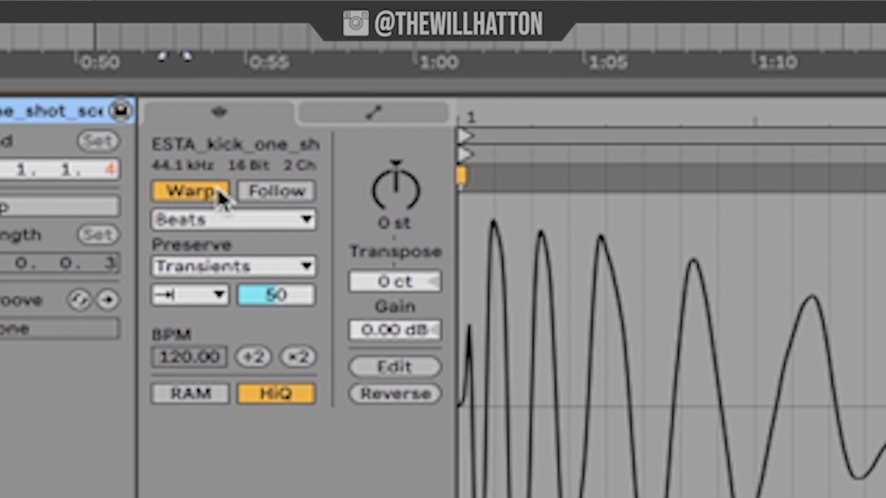
{"action": "left_click", "coordinate": [265, 220]}
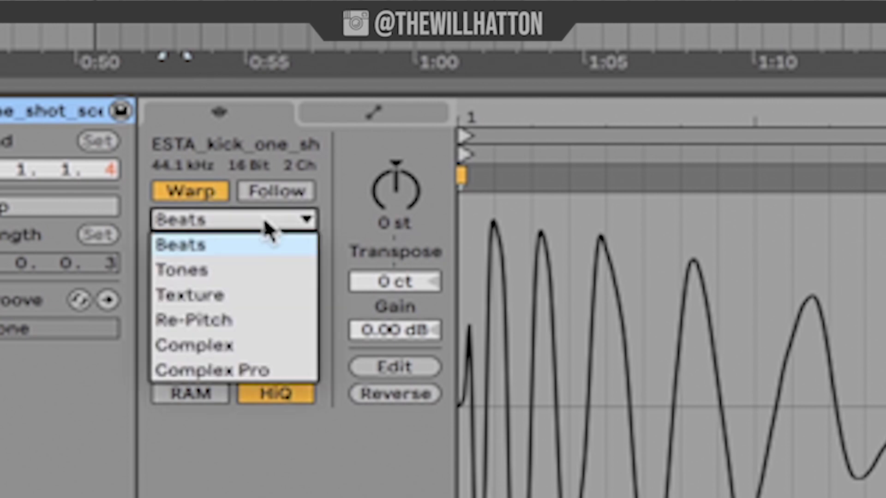
{"action": "left_click", "coordinate": [328, 215]}
{"action": "left_click", "coordinate": [199, 297]}
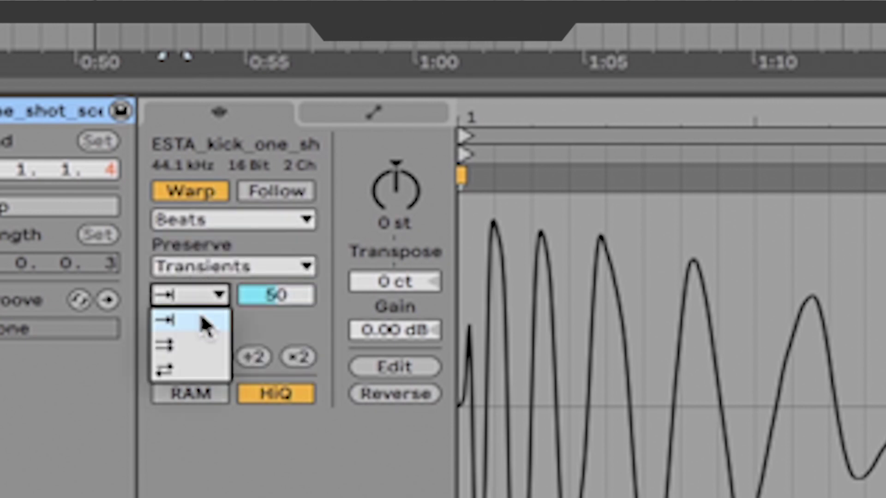
{"action": "left_click", "coordinate": [308, 295]}
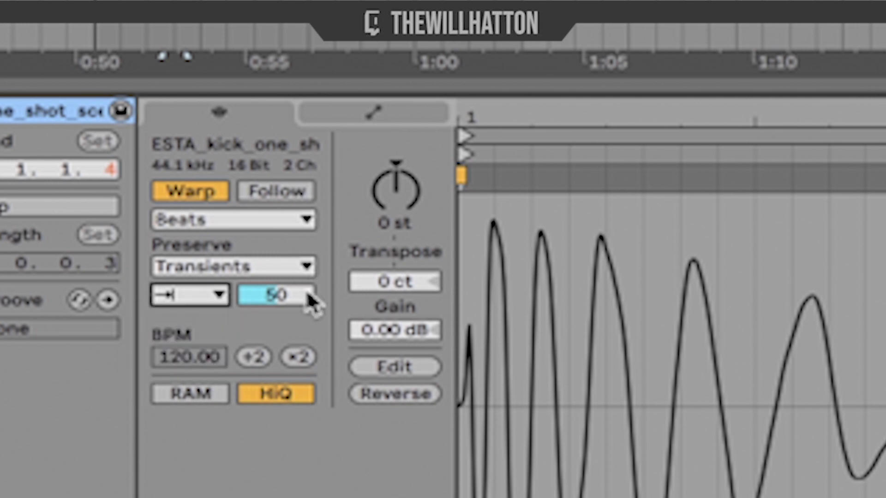
{"action": "left_click", "coordinate": [308, 295]}
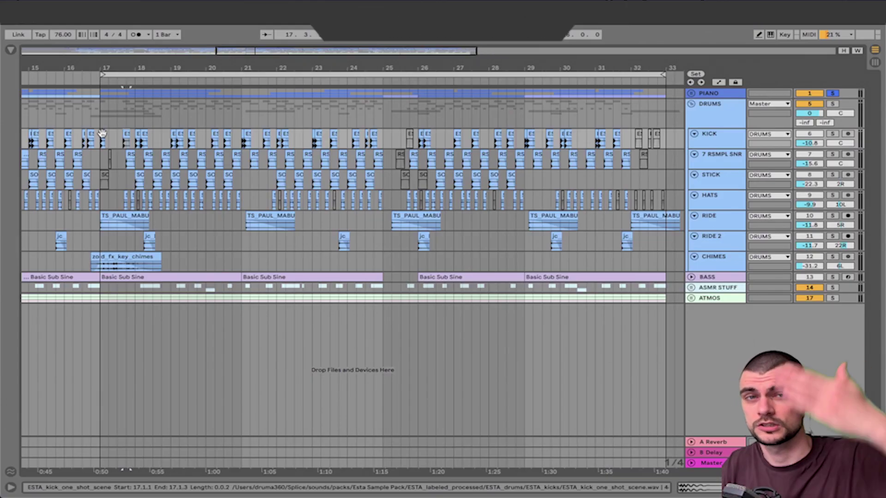
- Review the KICK track's EQ Eight curve and its Transient Master attack and sustain settings, and close the plug-in window
{"action": "double_click", "coordinate": [736, 154]}
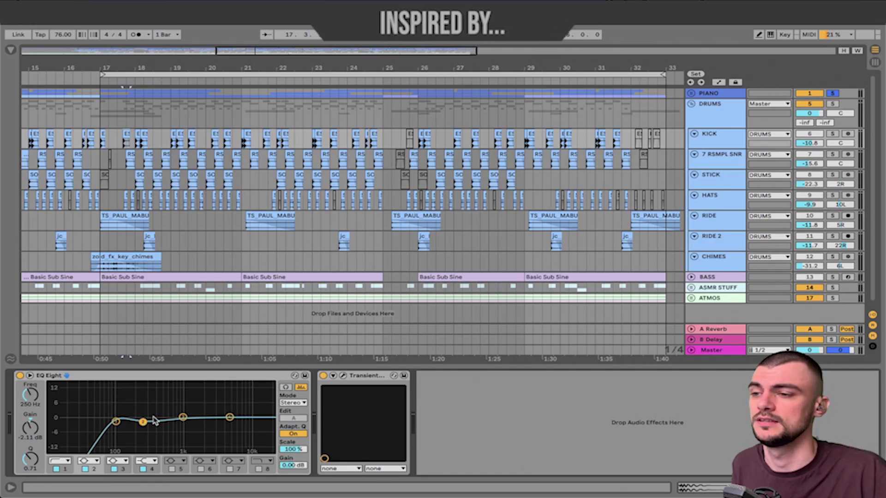
{"action": "key", "text": "space"}
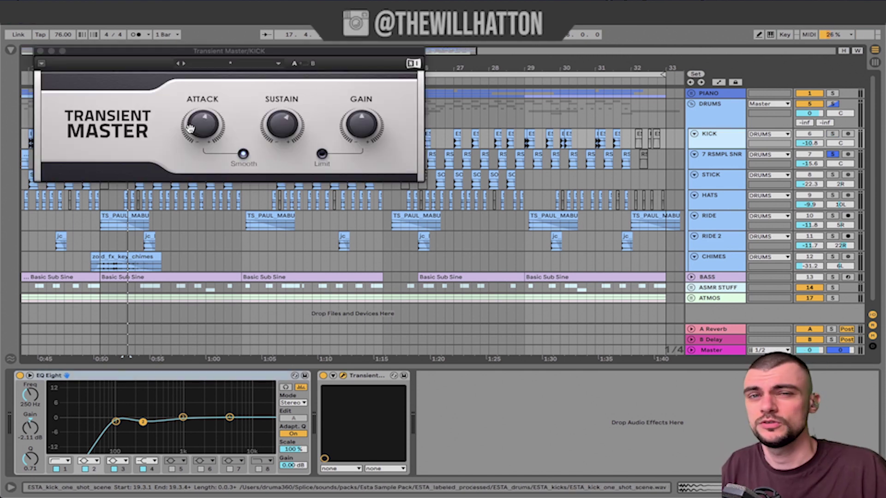
{"action": "mouse_move", "coordinate": [199, 123]}
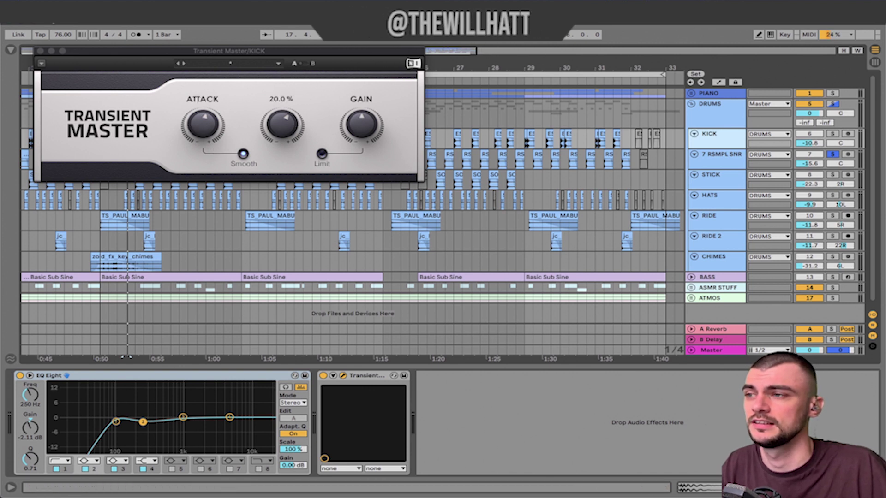
{"action": "left_click", "coordinate": [41, 51]}
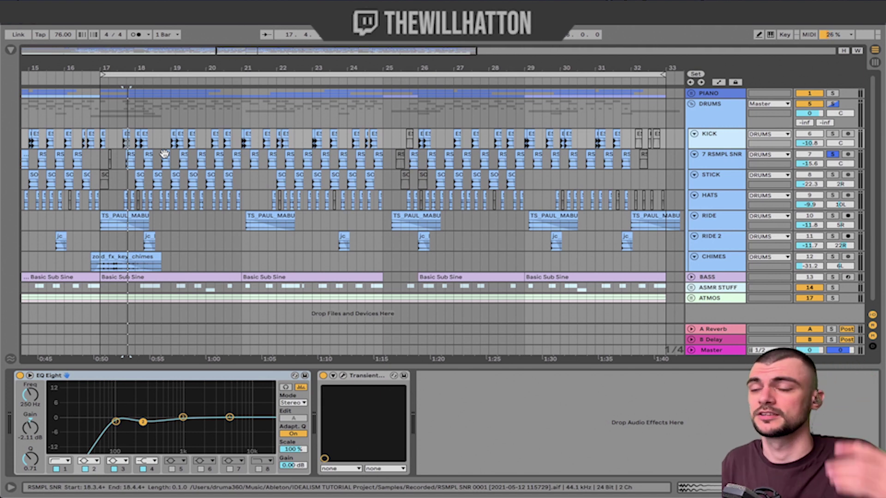
- Open the RSMPL SNR clip near bar 30.4 and examine its Beats warp mode, transient loop mode and envelope setting
{"action": "left_click", "coordinate": [738, 155]}
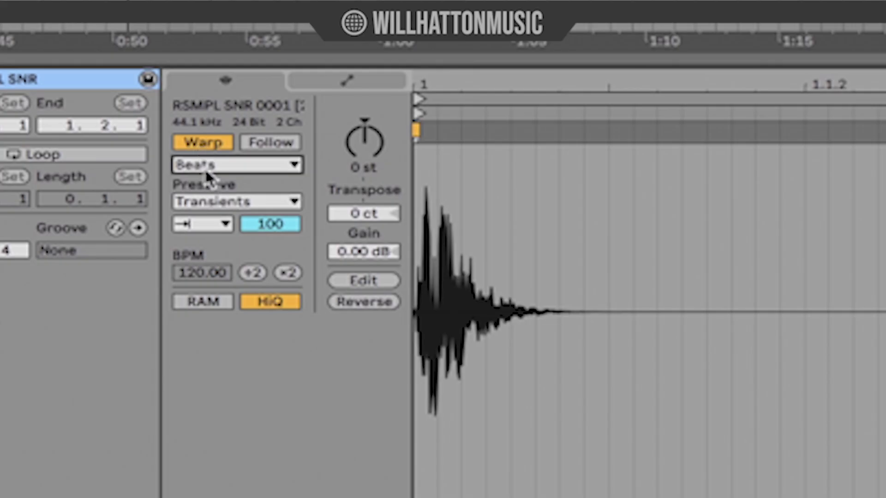
{"action": "left_click", "coordinate": [216, 229]}
{"action": "left_click", "coordinate": [214, 243]}
{"action": "left_click_drag", "start_coordinate": [271, 223], "coordinate": [270, 240]}
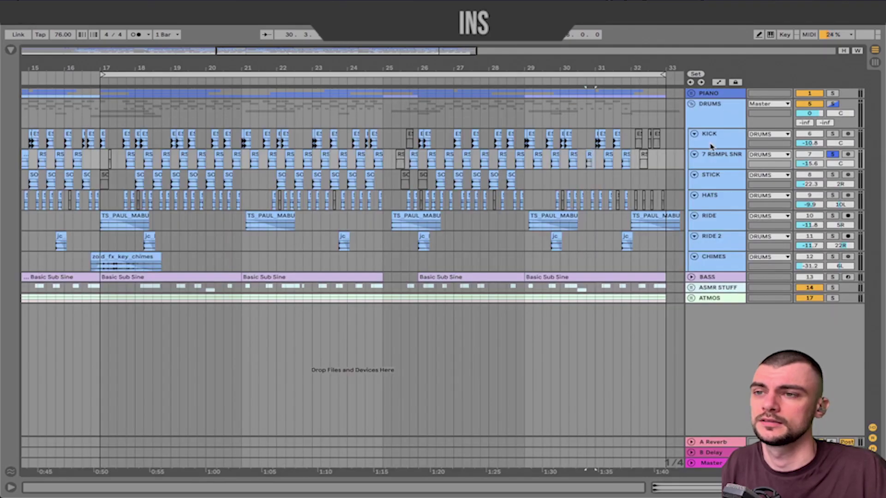
- Insert a temporary audio track, look at its input source options and delete the track
{"action": "right_click", "coordinate": [710, 347]}
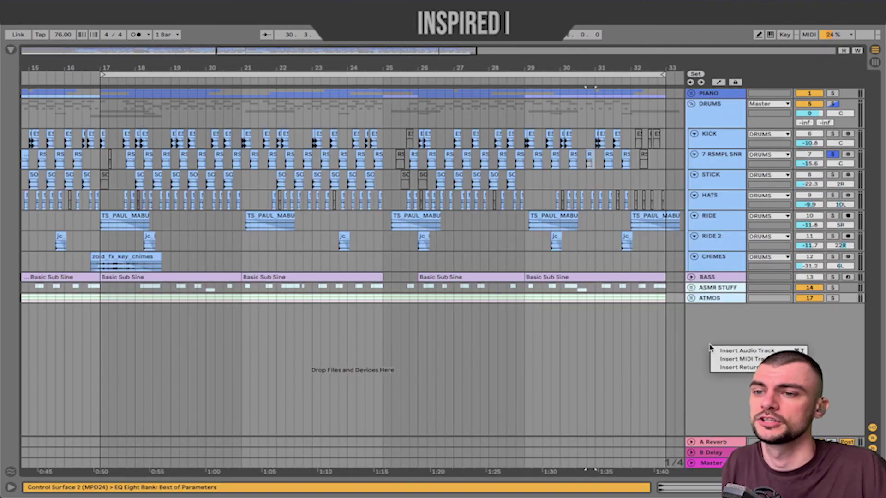
{"action": "left_click", "coordinate": [741, 351]}
{"action": "left_click", "coordinate": [778, 310]}
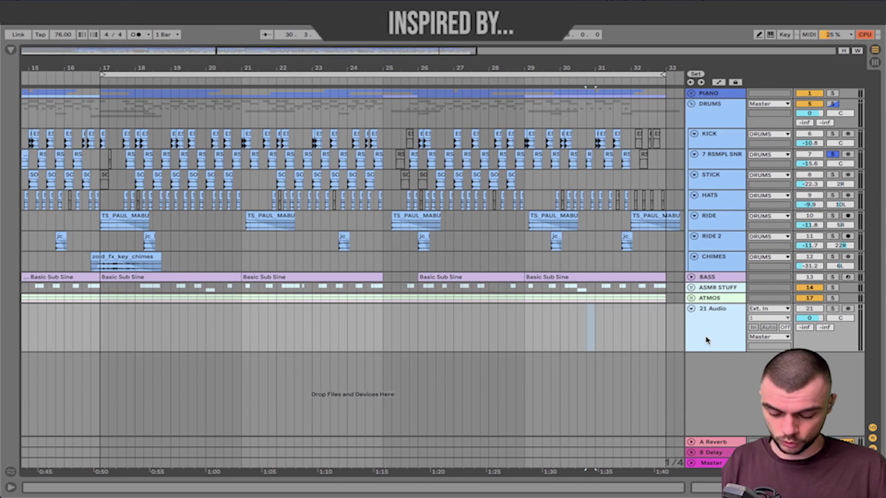
{"action": "key", "text": "Delete"}
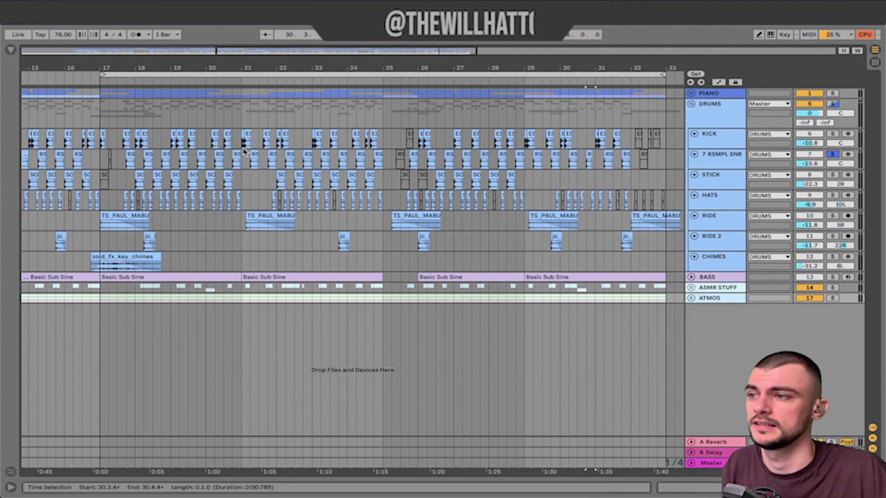
- Highlight the tiny timing gap between the start of the RSMPL SNR clip and beat 17.4
{"action": "left_click", "coordinate": [124, 173]}
{"action": "left_click_drag", "start_coordinate": [123, 165], "coordinate": [646, 168]}
{"action": "left_click_drag", "start_coordinate": [123, 175], "coordinate": [260, 174]}
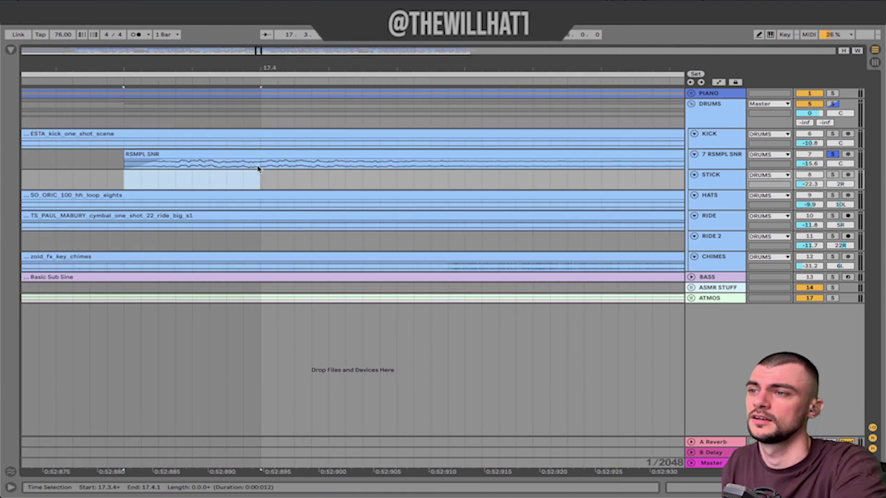
{"action": "scroll", "coordinate": [258, 169], "scroll_direction": "down", "scroll_amount": 15}
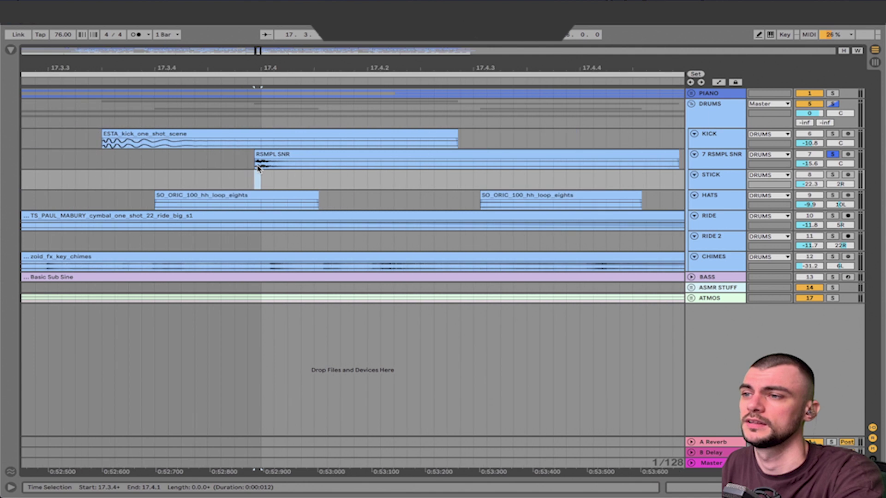
{"action": "scroll", "coordinate": [299, 180], "scroll_direction": "down", "scroll_amount": 5}
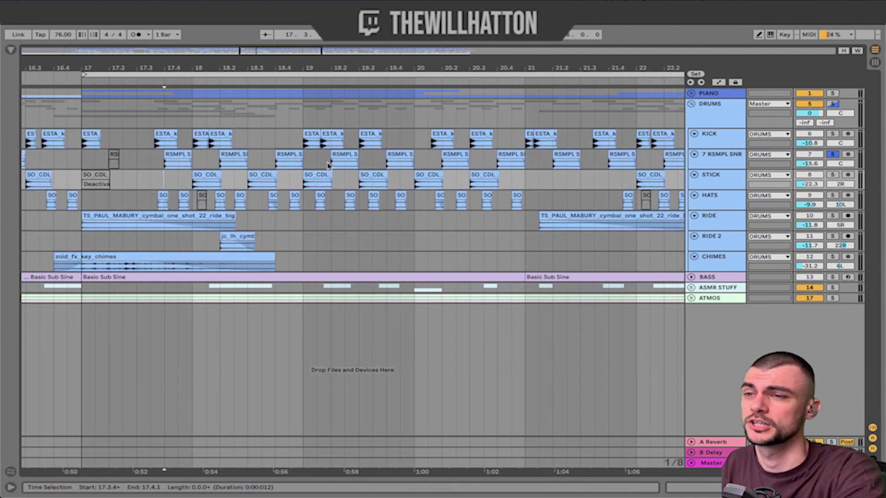
- Solo KICK together with 7 RSMPL SNR and listen to their pattern from bar 17.3
{"action": "left_click", "coordinate": [114, 153]}
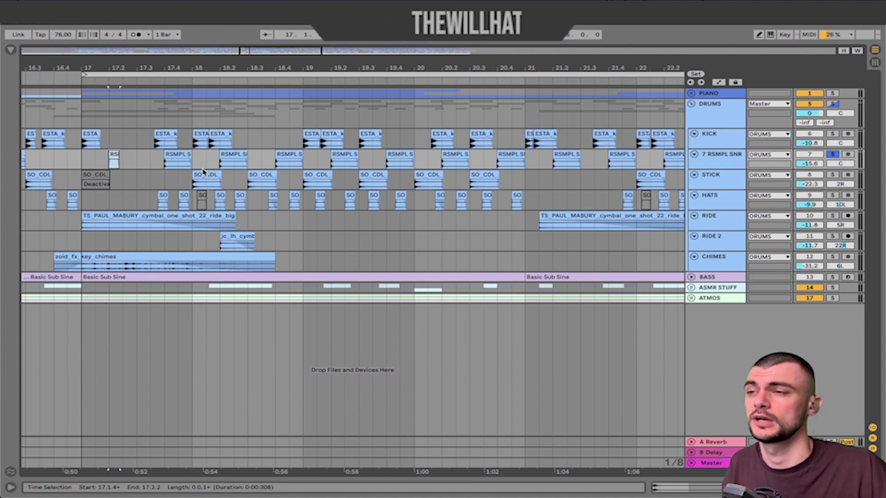
{"action": "left_click", "coordinate": [130, 138]}
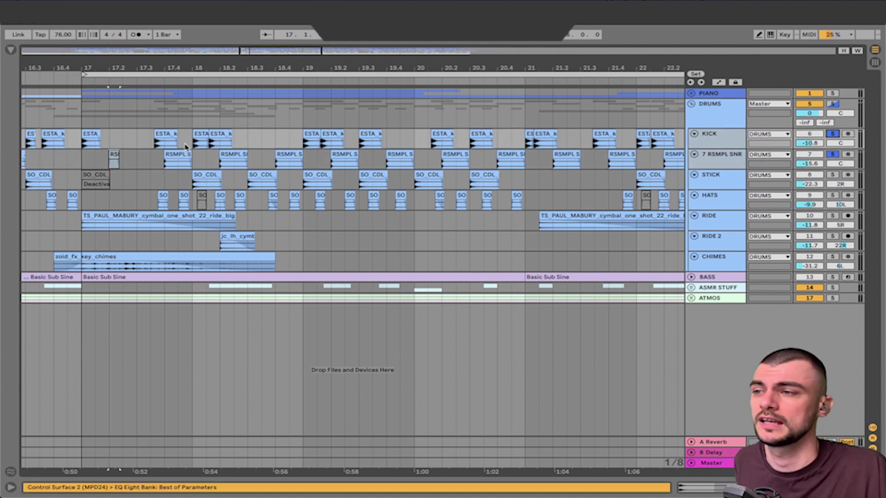
{"action": "left_click", "coordinate": [136, 140]}
{"action": "key", "text": "space"}
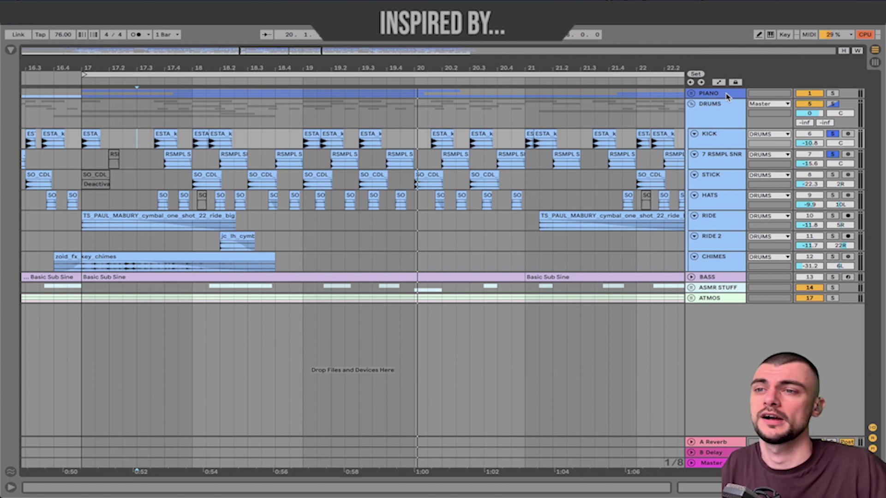
- Inspect the 7 RSMPL SNR track's effects, check its Transient Master attack and sustain settings, and close the plug-in window
{"action": "double_click", "coordinate": [720, 161]}
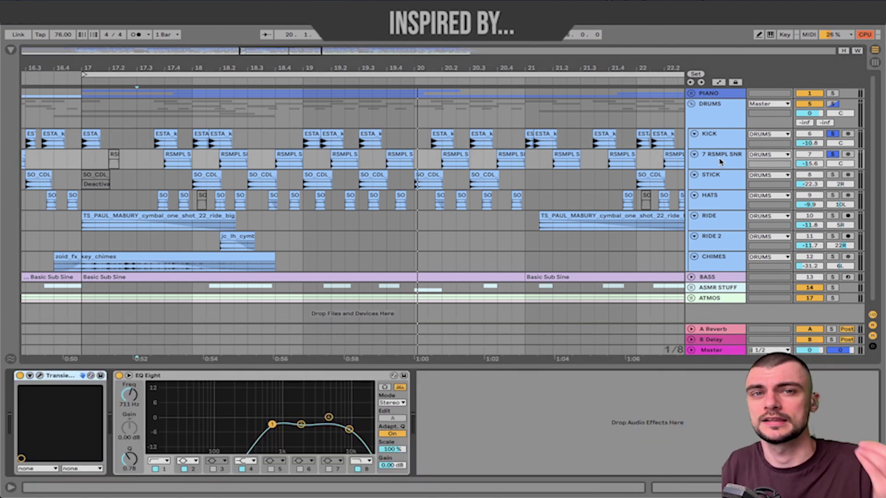
{"action": "left_click", "coordinate": [720, 287]}
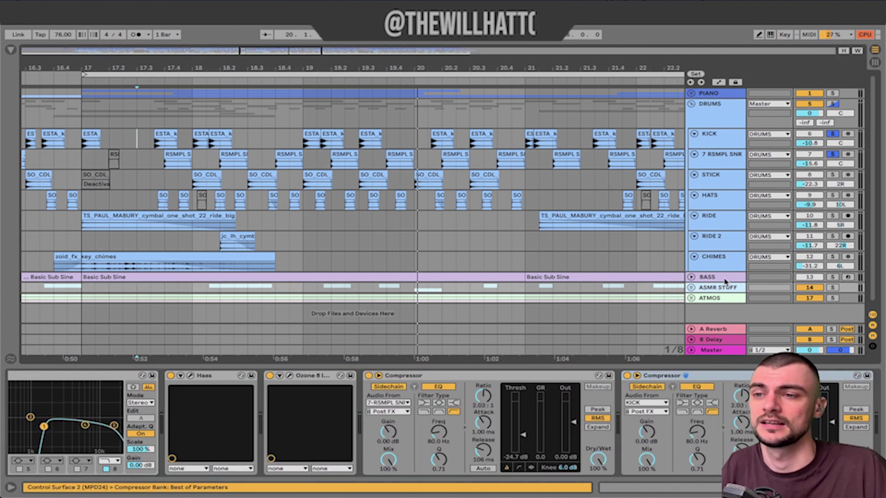
{"action": "left_click", "coordinate": [715, 159]}
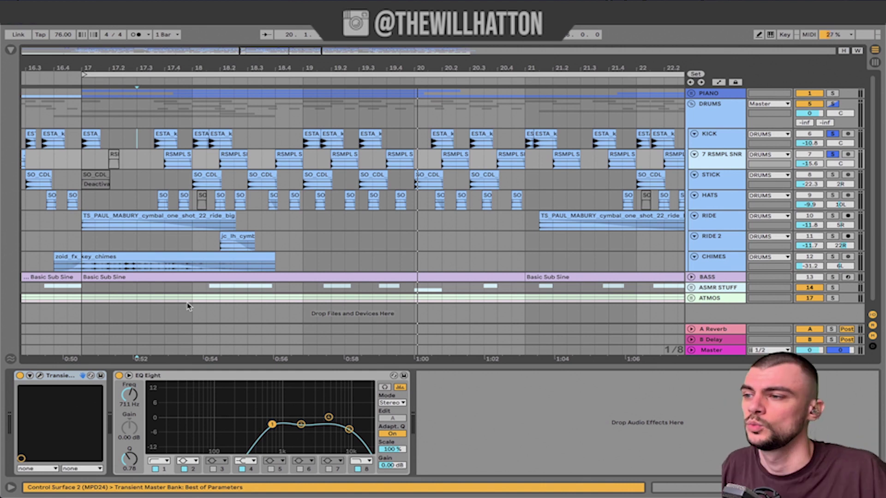
{"action": "left_click", "coordinate": [39, 375]}
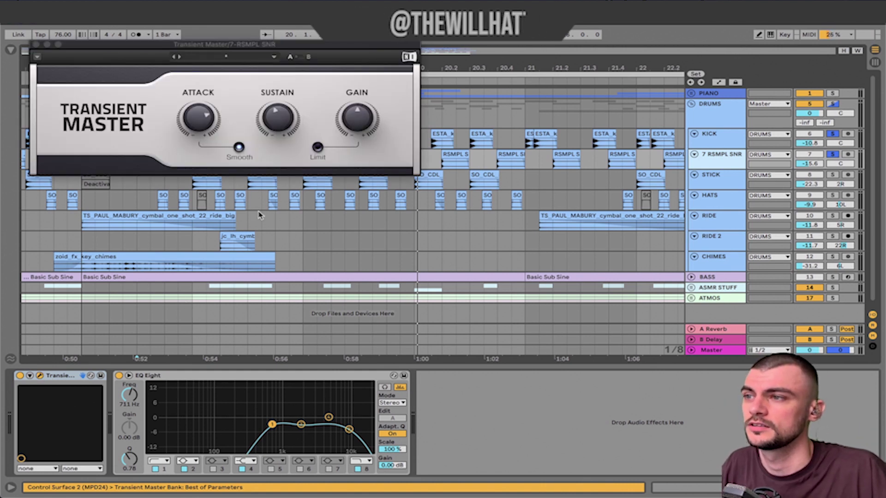
{"action": "left_click", "coordinate": [36, 45]}
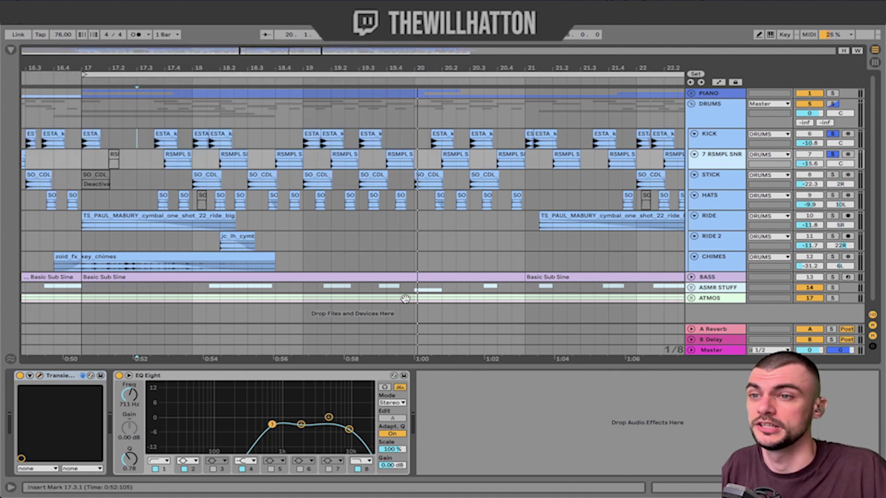
- Solo the STICK track, inspect its effects chain and listen to its stick clips around bars 17 to 18
{"action": "left_click", "coordinate": [731, 187]}
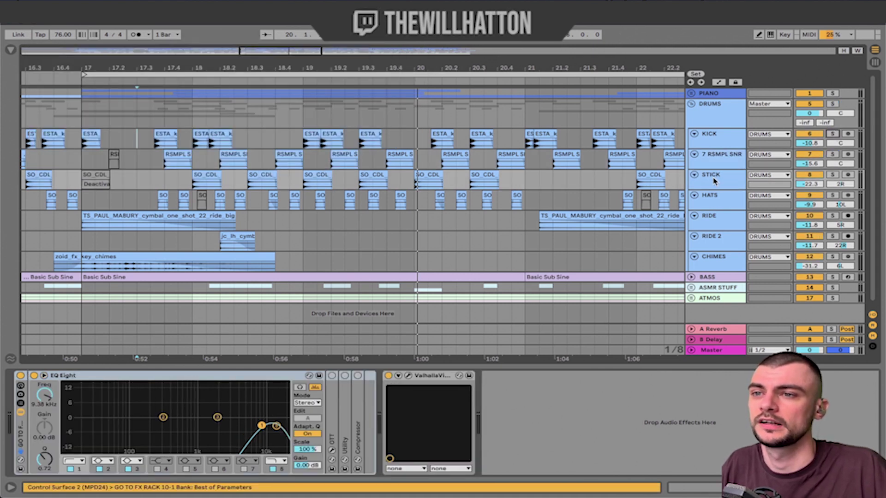
{"action": "left_click", "coordinate": [832, 175]}
{"action": "left_click", "coordinate": [151, 203]}
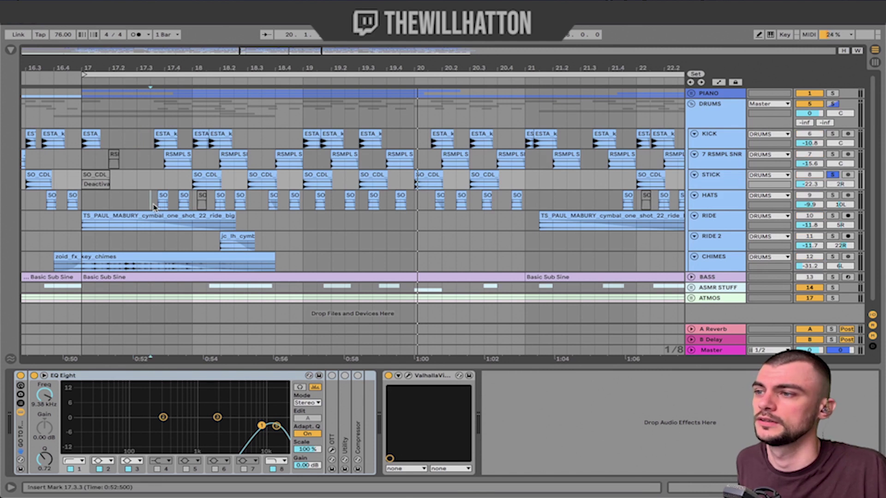
{"action": "left_click", "coordinate": [166, 179]}
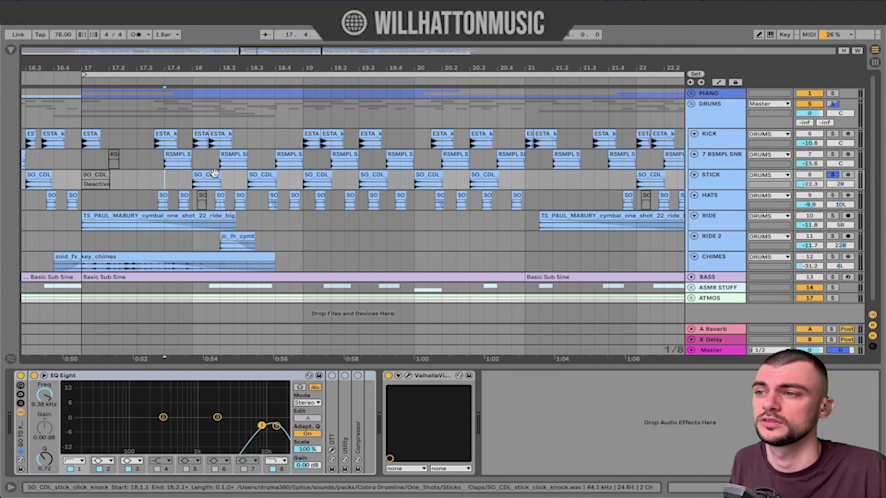
{"action": "left_click", "coordinate": [266, 174]}
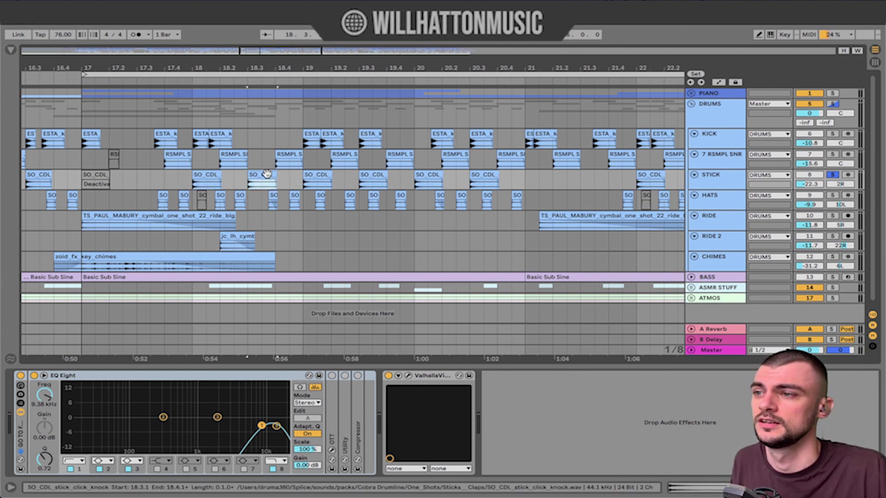
{"action": "key", "text": "space"}
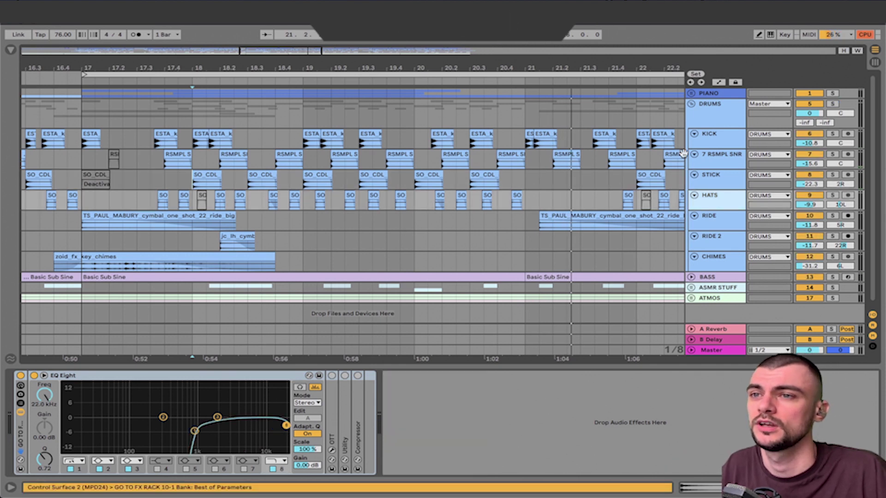
- Solo the HATS track and listen to its pattern from position 17.3.3
{"action": "left_click", "coordinate": [159, 205]}
{"action": "left_click", "coordinate": [153, 204]}
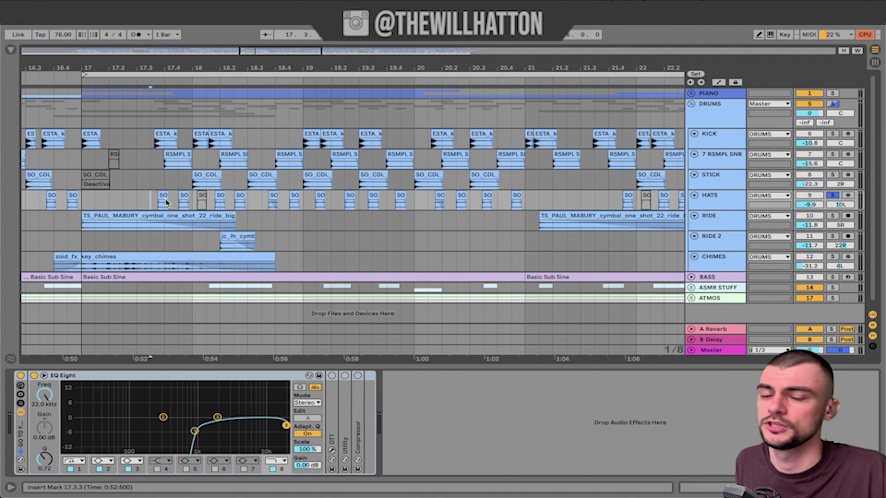
{"action": "key", "text": "space"}
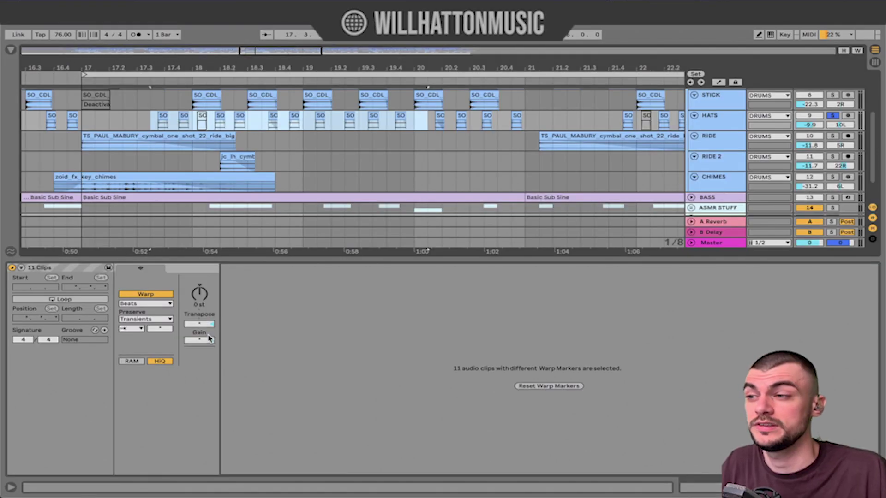
- Examine the hat clips' warp, transient envelope, detune and gain settings between bars 17 and 19, and close the clip view
{"action": "left_click_drag", "start_coordinate": [150, 132], "coordinate": [163, 129]}
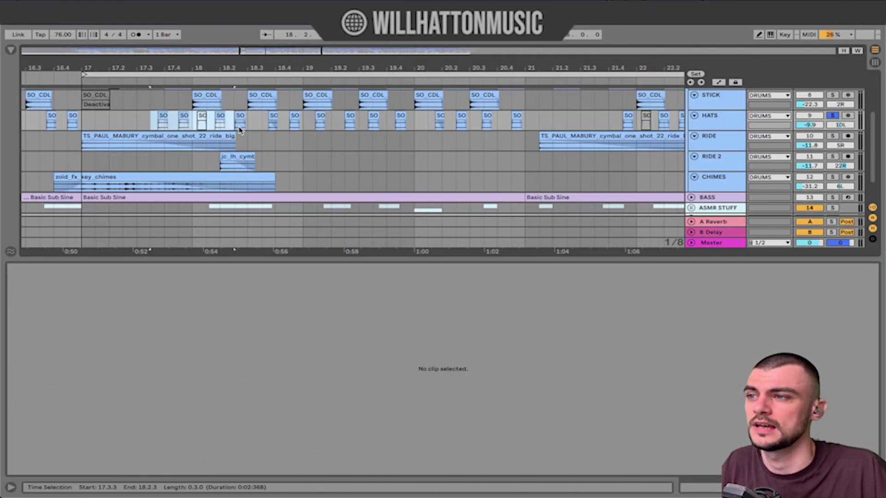
{"action": "left_click", "coordinate": [240, 126]}
{"action": "left_click", "coordinate": [161, 116]}
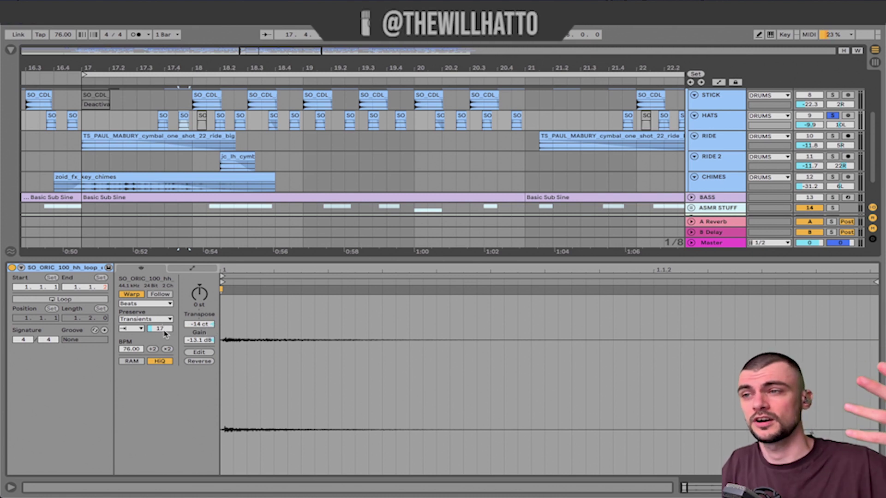
{"action": "left_click", "coordinate": [219, 116]}
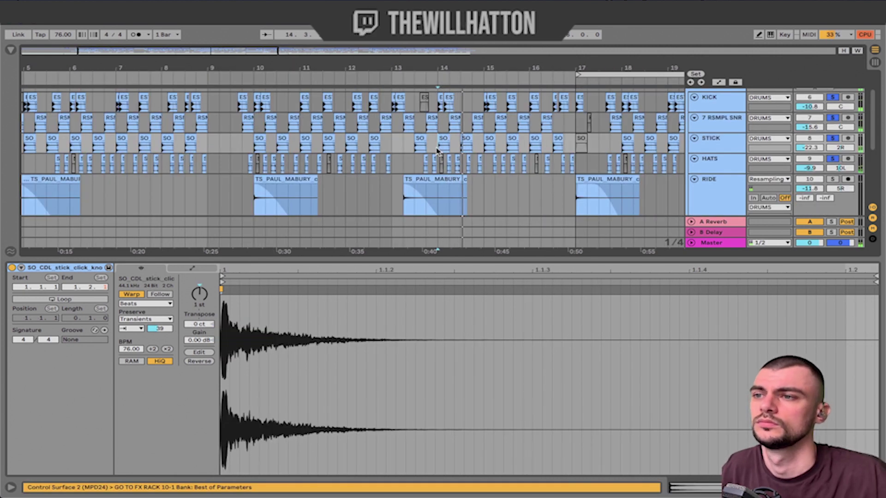
{"action": "mouse_move", "coordinate": [443, 497]}
{"action": "left_click", "coordinate": [875, 488]}
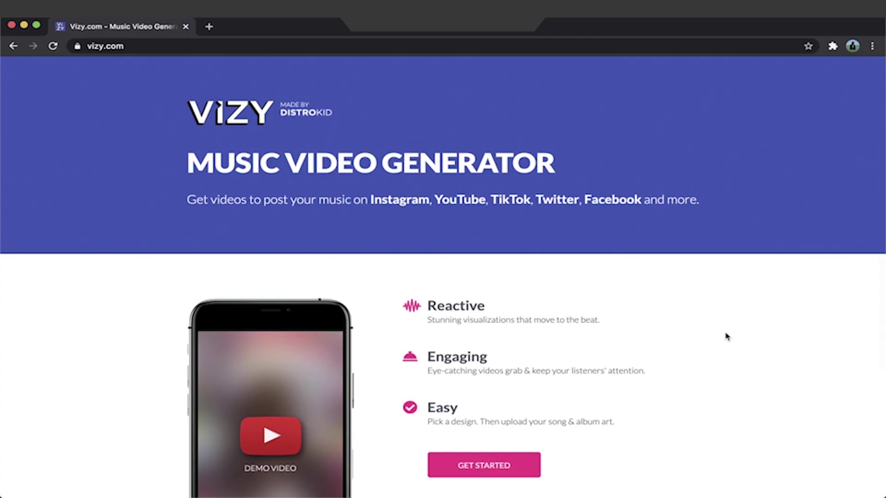
- Switch to the browser and look through the Vizy music video generator page
{"action": "scroll", "coordinate": [726, 336], "scroll_direction": "down", "scroll_amount": 3}
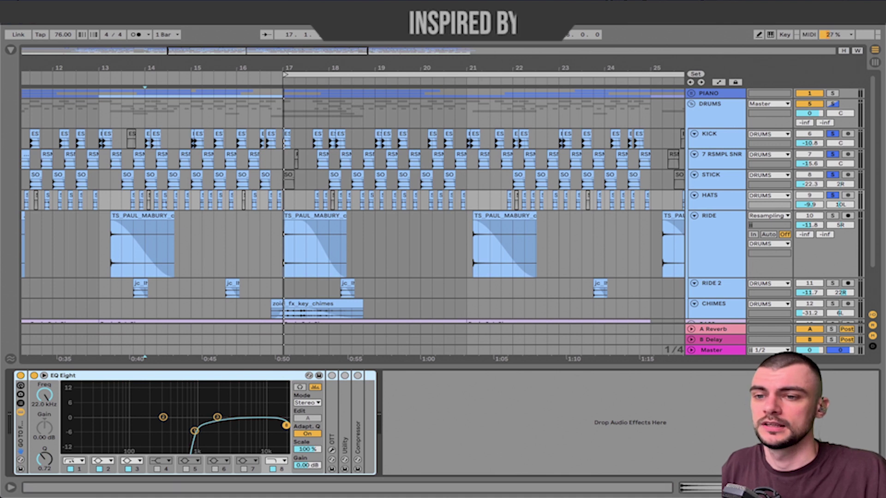
- Reduce the RIDE track's height, enlarge the RIDE 2 track and display RIDE's effects chain
{"action": "left_click", "coordinate": [875, 487]}
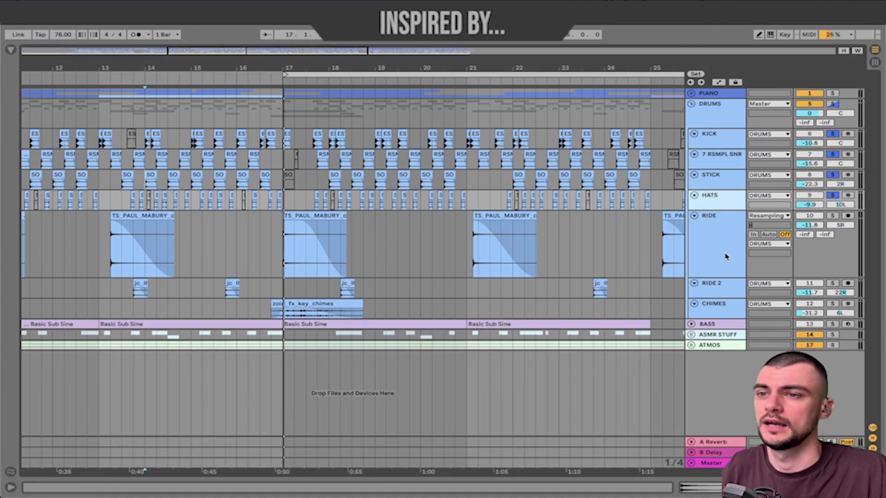
{"action": "left_click", "coordinate": [724, 254]}
{"action": "left_click_drag", "start_coordinate": [714, 239], "coordinate": [714, 244]}
{"action": "left_click_drag", "start_coordinate": [718, 304], "coordinate": [720, 286]}
{"action": "double_click", "coordinate": [720, 228]}
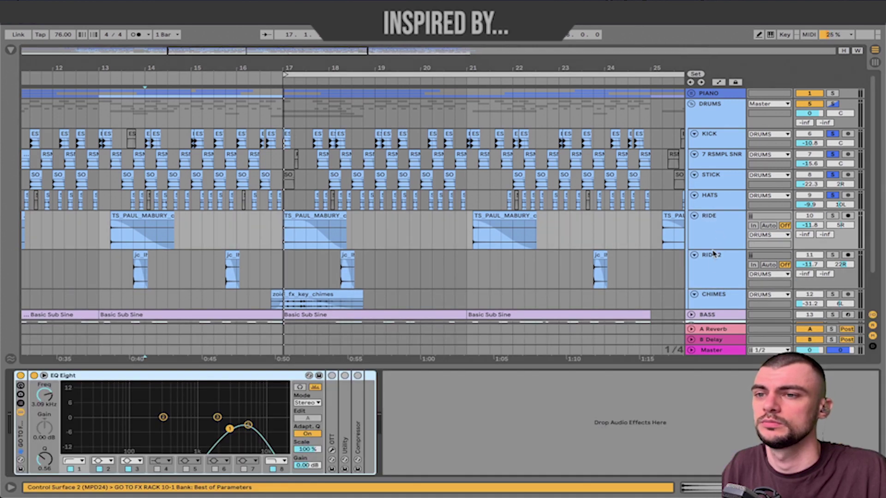
- Inspect the RIDE 2 track's effects, solo both ride tracks with the other drums and listen from bar 17
{"action": "left_click", "coordinate": [712, 268]}
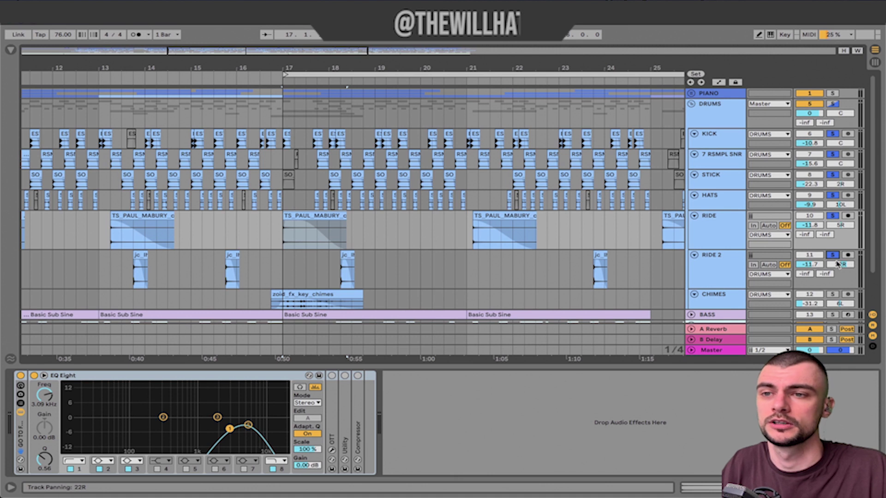
{"action": "left_click", "coordinate": [837, 270]}
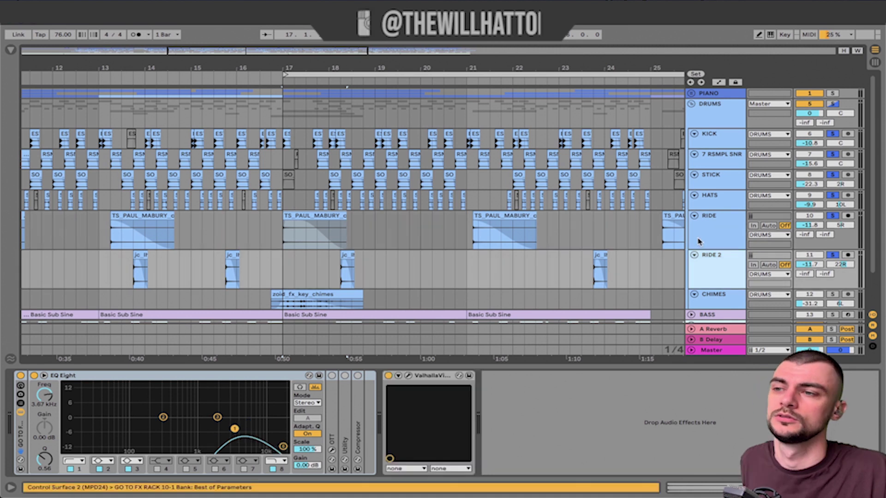
{"action": "left_click", "coordinate": [284, 232]}
{"action": "key", "text": "space"}
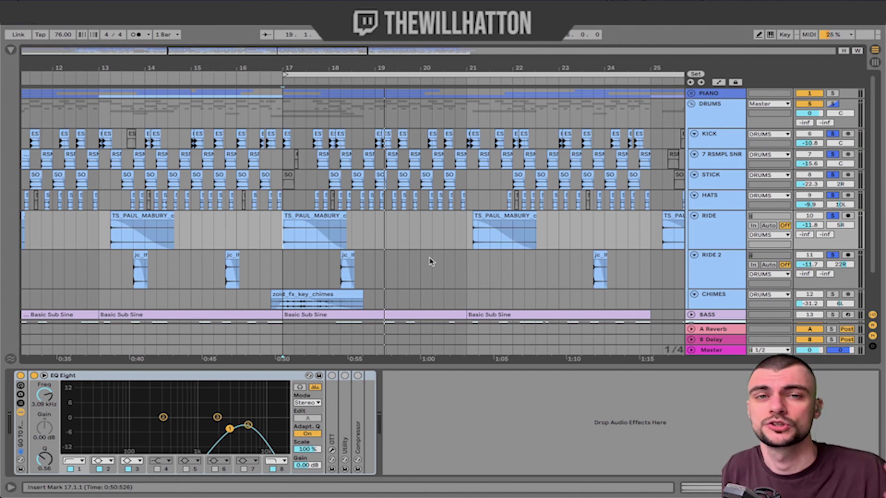
- Solo the CHIMES track with the other drums and look at its EQ Eight curve
{"action": "scroll", "coordinate": [430, 262], "scroll_direction": "down", "scroll_amount": 3}
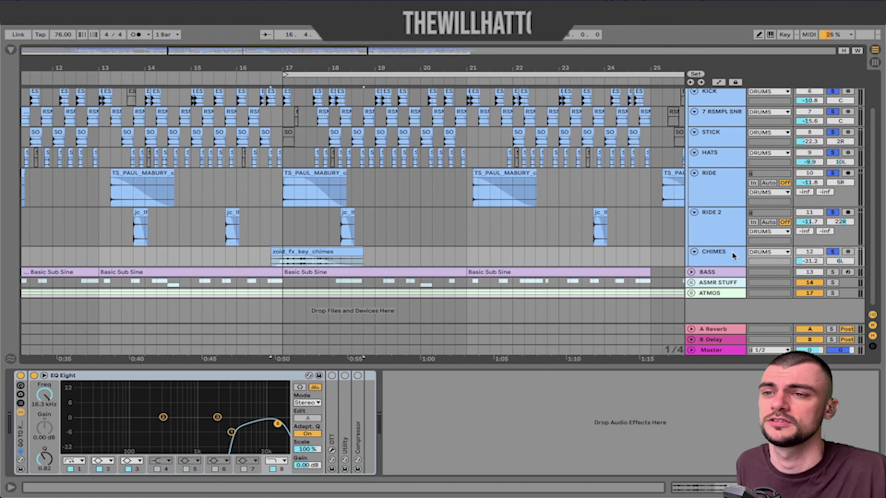
{"action": "scroll", "coordinate": [733, 256], "scroll_direction": "up", "scroll_amount": 3}
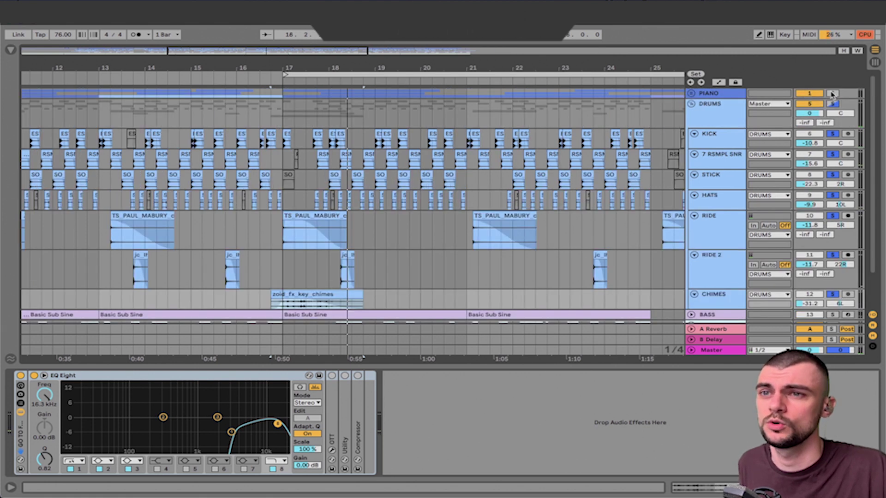
- Solo PIANO together with the drum tracks and listen to the combination from bar 17
{"action": "left_click", "coordinate": [283, 120]}
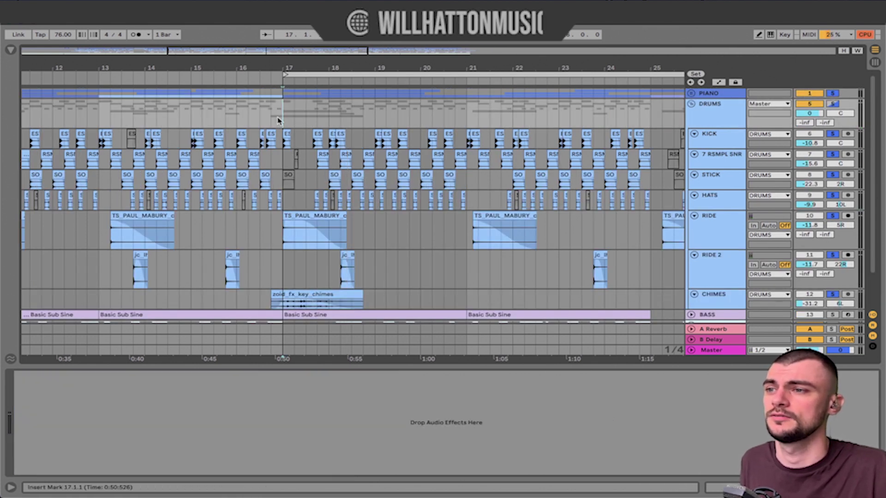
{"action": "key", "text": "space"}
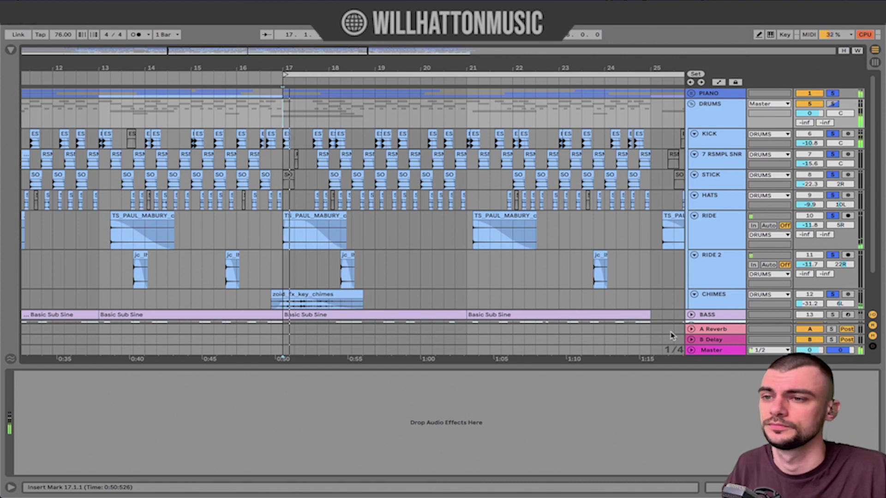
{"action": "key", "text": "ctrl+alt+l"}
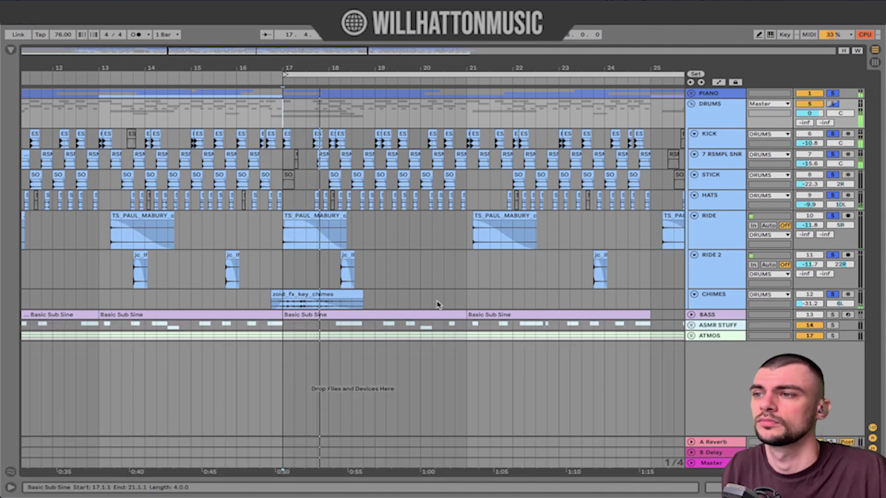
{"action": "scroll", "coordinate": [442, 270], "scroll_direction": "right", "scroll_amount": 5}
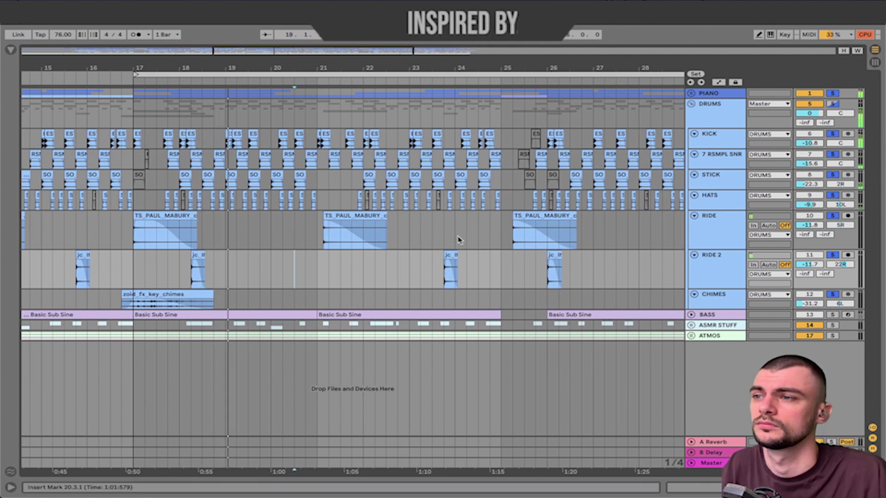
{"action": "key", "text": "ctrl+alt+l"}
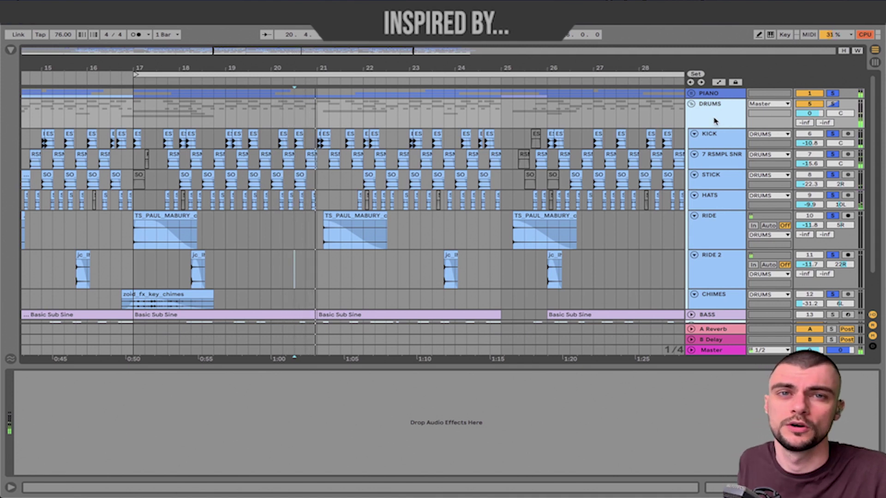
- Collapse the DRUMS group, look at its track options for grouping and dismiss them
{"action": "left_click", "coordinate": [692, 104]}
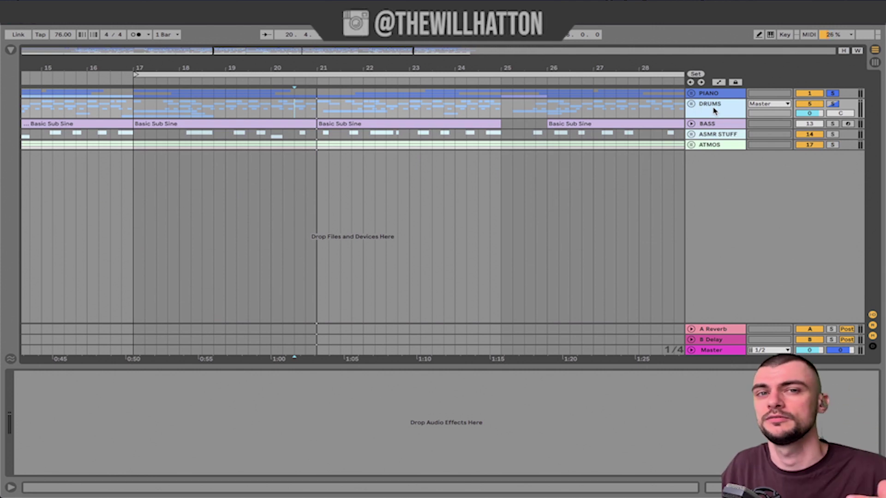
{"action": "right_click", "coordinate": [714, 110]}
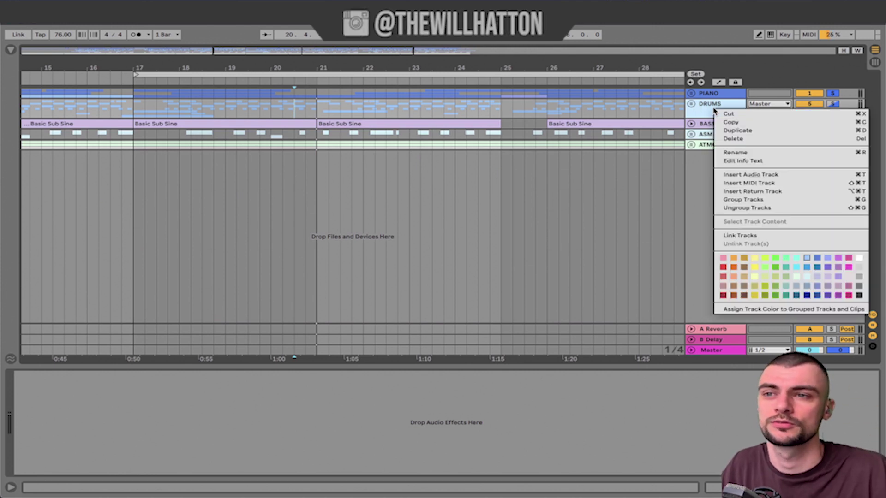
{"action": "left_click", "coordinate": [695, 111]}
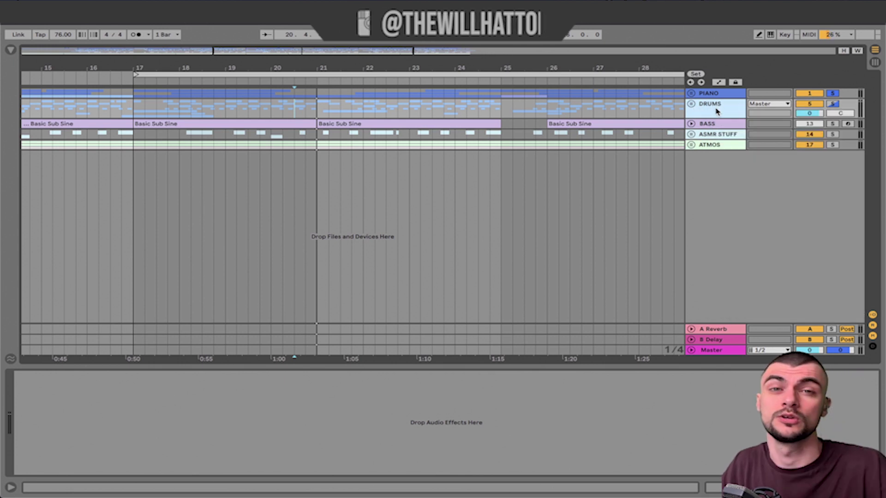
- Inspect the BASS track's device chain, from the Basic Sub Sine rack with Operator through to EQ Eight
{"action": "left_click", "coordinate": [713, 126]}
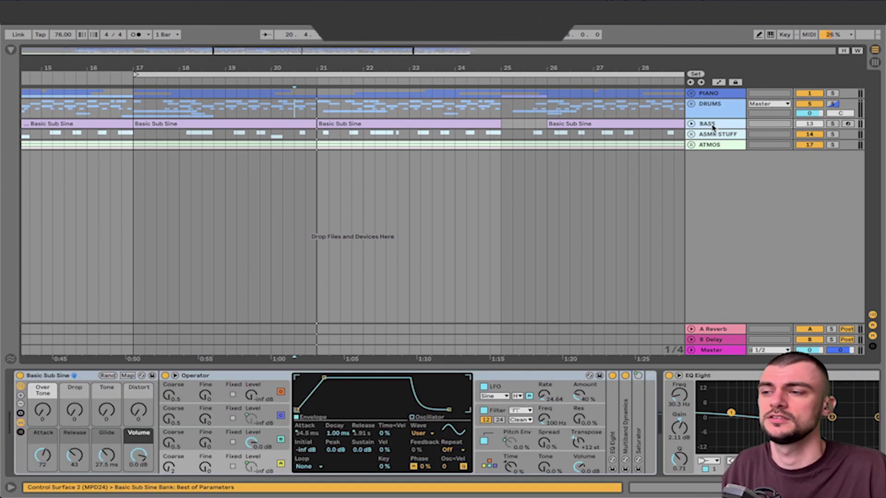
{"action": "scroll", "coordinate": [369, 423], "scroll_direction": "right", "scroll_amount": 3}
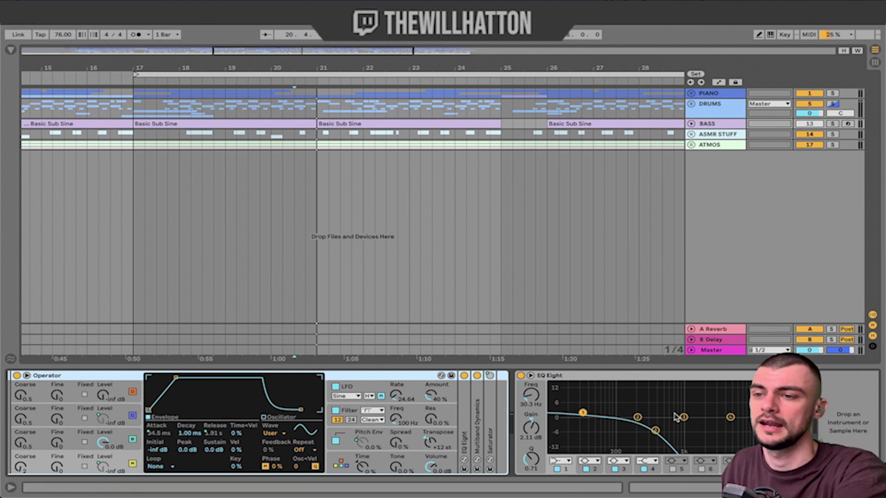
{"action": "scroll", "coordinate": [195, 390], "scroll_direction": "left", "scroll_amount": 3}
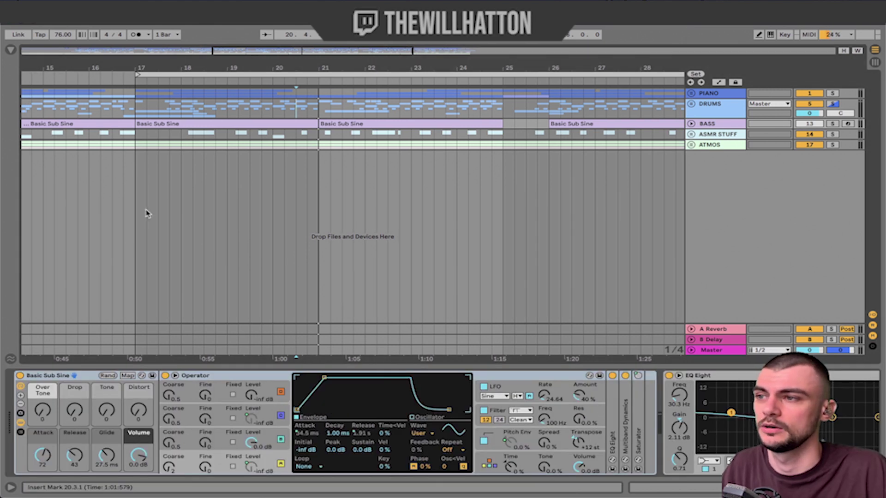
- Examine the MIDI notes of the Basic Sub Sine clips at bars 17 and 21 together, and close the clip view
{"action": "double_click", "coordinate": [259, 127]}
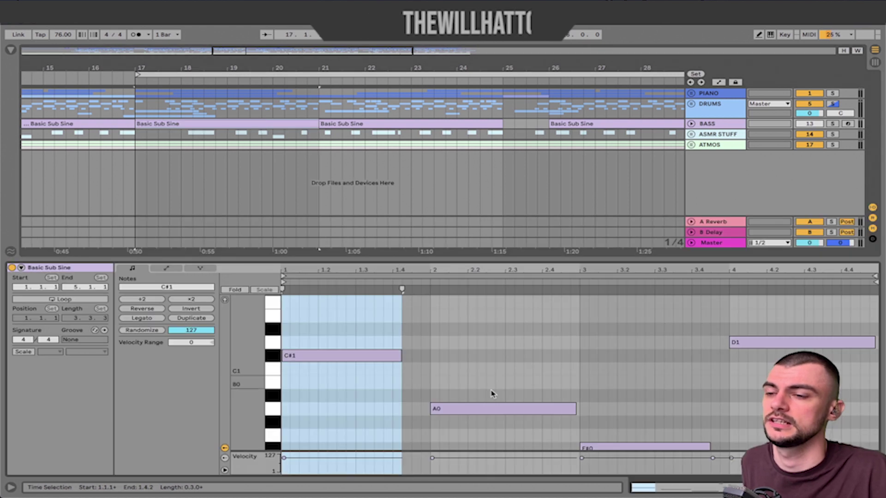
{"action": "left_click", "coordinate": [526, 365]}
{"action": "scroll", "coordinate": [530, 365], "scroll_direction": "down", "scroll_amount": 1}
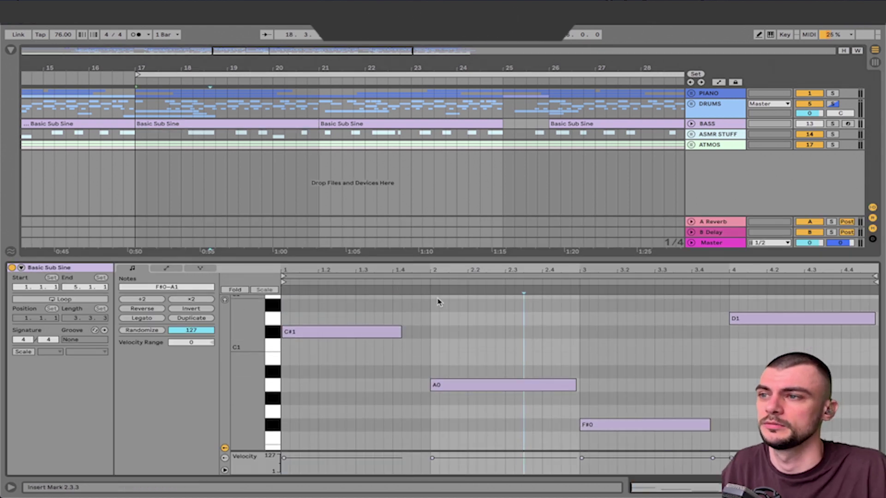
{"action": "left_click", "coordinate": [378, 124], "text": "shift"}
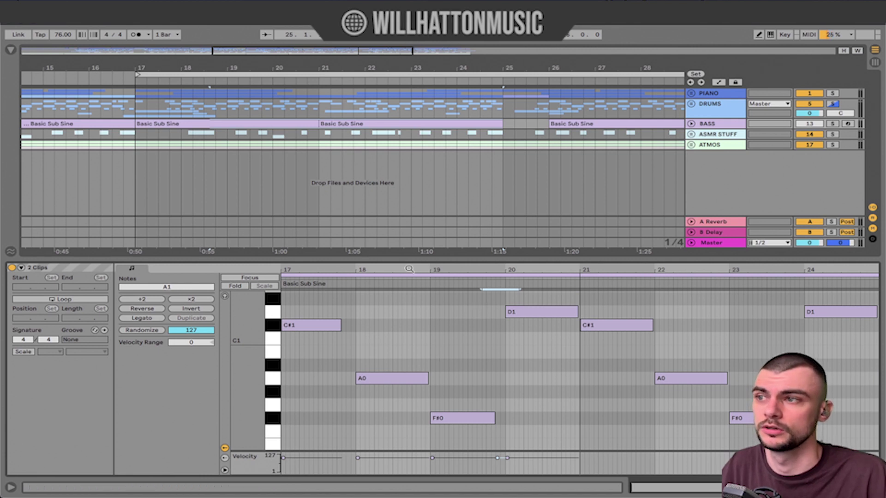
{"action": "left_click", "coordinate": [875, 487]}
- Solo the DRUMS group and the ASMR STUFF group together
{"action": "left_click", "coordinate": [834, 105]}
{"action": "left_click", "coordinate": [832, 134], "text": "super"}
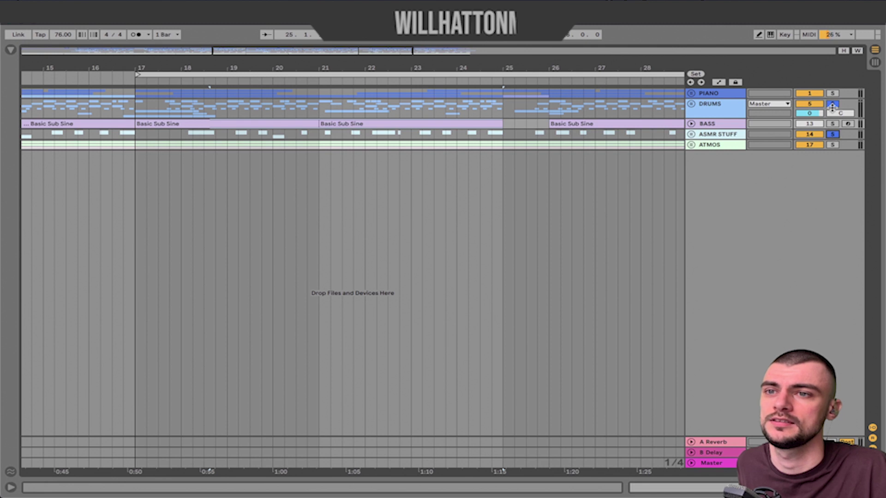
{"action": "left_click", "coordinate": [833, 107]}
{"action": "left_click", "coordinate": [834, 105]}
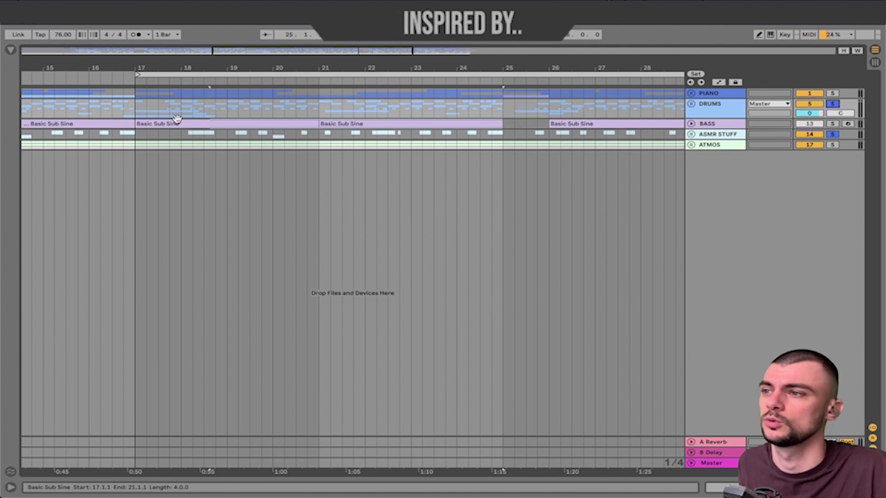
- Play the soloed drums and ASMR layers from bar 22, expand the ASMR STUFF group, and stop playback
{"action": "left_click", "coordinate": [368, 137]}
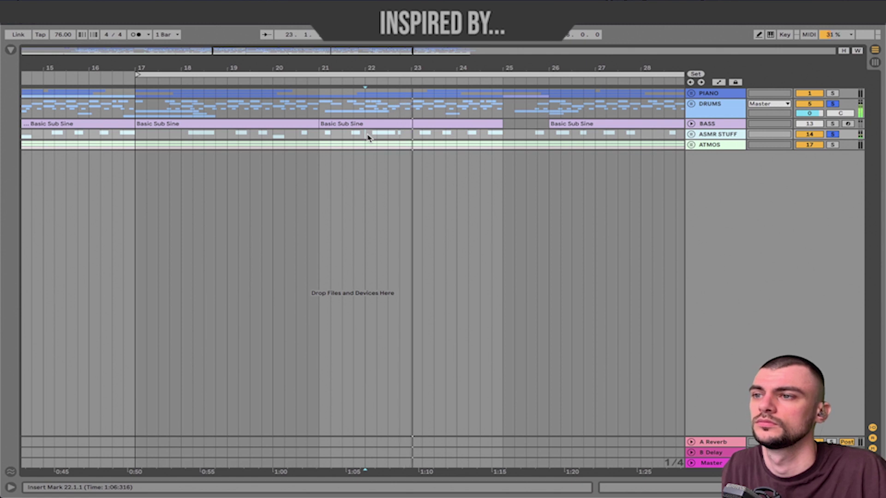
{"action": "left_click", "coordinate": [691, 134]}
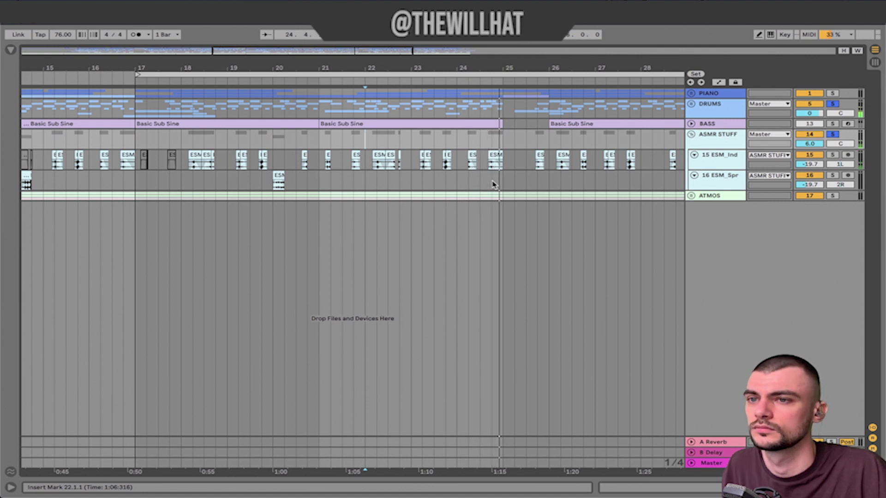
{"action": "key", "text": "space"}
{"action": "left_click", "coordinate": [718, 157]}
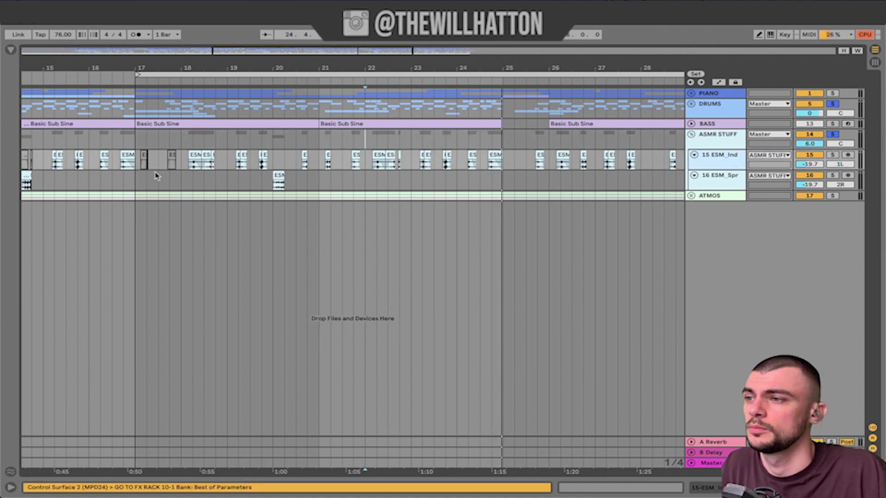
- Examine the ESM_Crack_Open_Chicken_Egg clips after bar 18 on the 15 ESM_Ind track
{"action": "scroll", "coordinate": [263, 174], "scroll_direction": "up", "scroll_amount": 5}
{"action": "scroll", "coordinate": [346, 164], "scroll_direction": "left", "scroll_amount": 5}
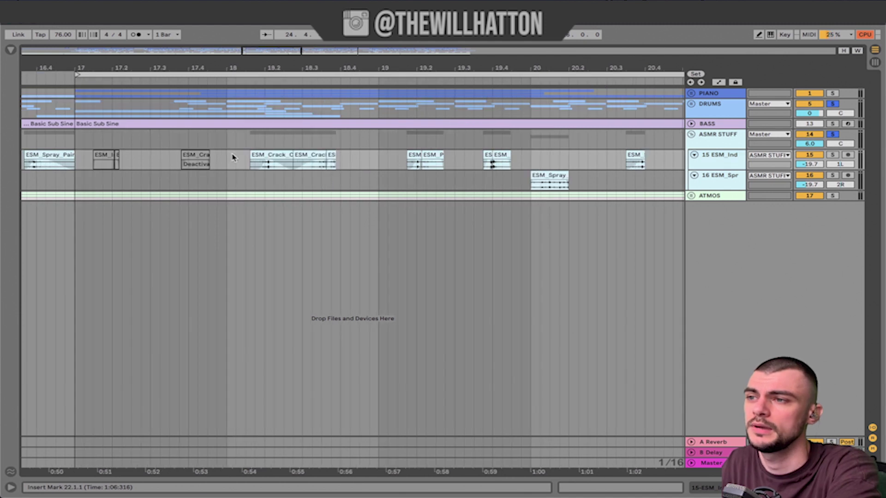
{"action": "scroll", "coordinate": [251, 153], "scroll_direction": "up", "scroll_amount": 5}
{"action": "left_click", "coordinate": [249, 161]}
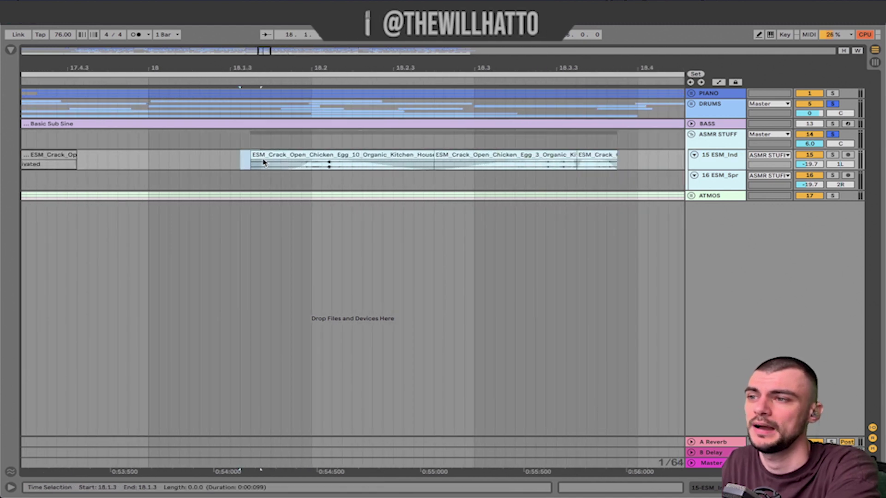
{"action": "scroll", "coordinate": [302, 158], "scroll_direction": "down", "scroll_amount": 5}
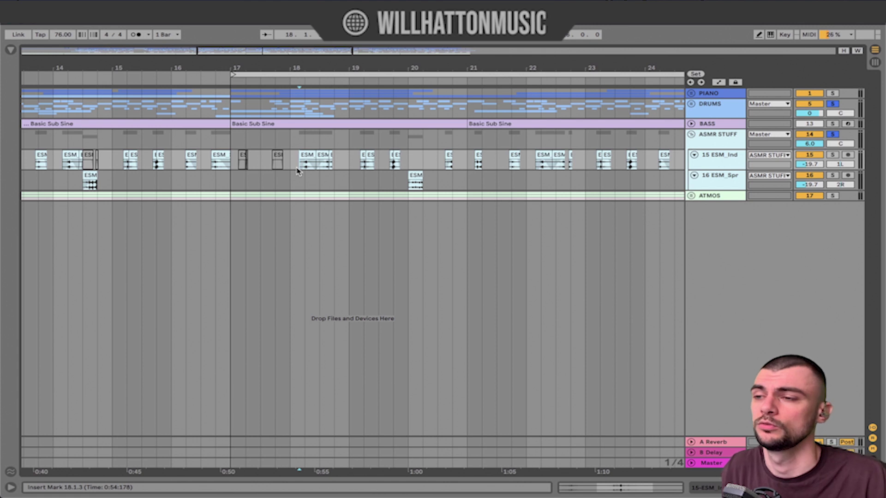
- Inspect and compare the device chains of the 15 ESM_Ind and 16 ESM_Spr tracks
{"action": "double_click", "coordinate": [720, 160]}
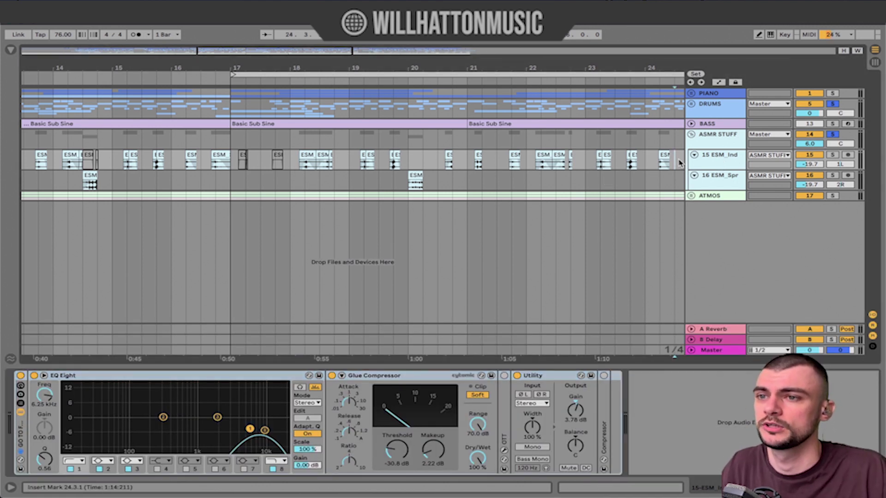
{"action": "left_click", "coordinate": [305, 186]}
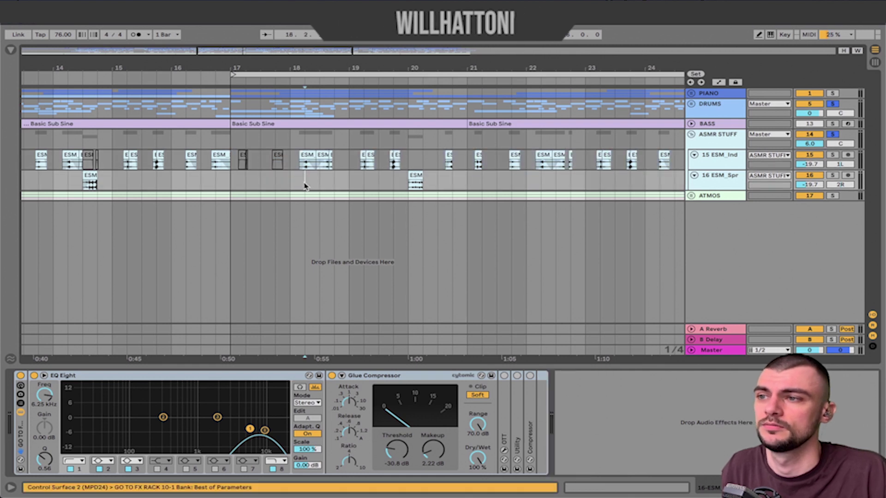
{"action": "left_click", "coordinate": [721, 156]}
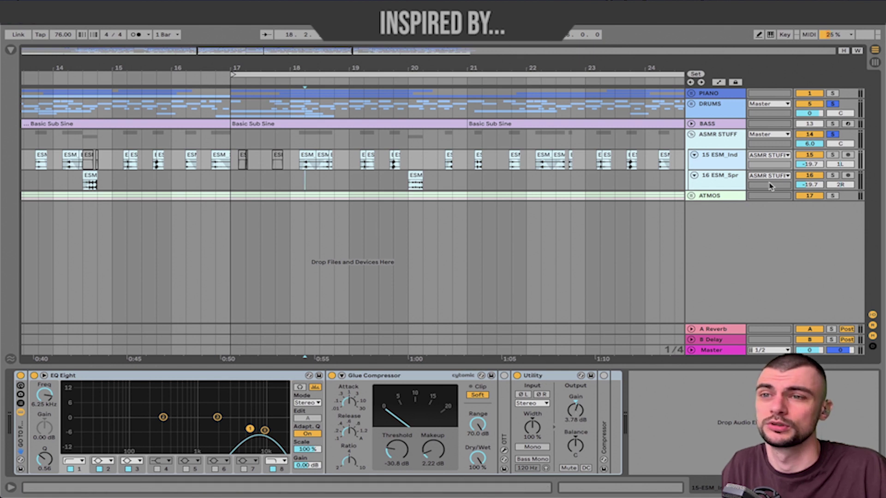
- Take the 15 ESM_Ind track out of solo and listen to the soloed snare and hats alone from bar 19
{"action": "left_click", "coordinate": [711, 126]}
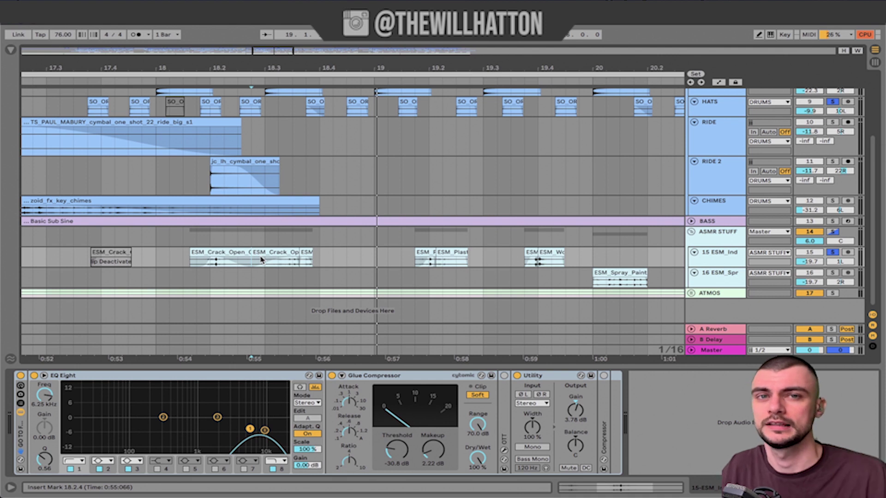
{"action": "left_click", "coordinate": [833, 253]}
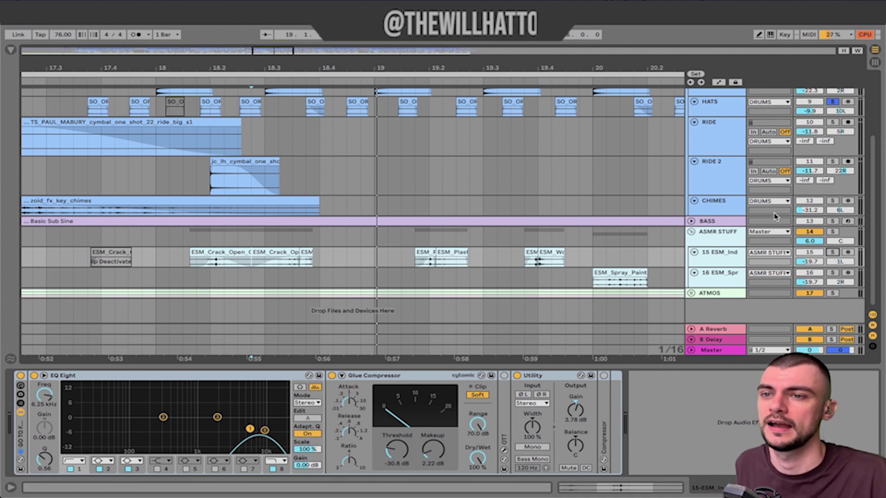
{"action": "key", "text": "space"}
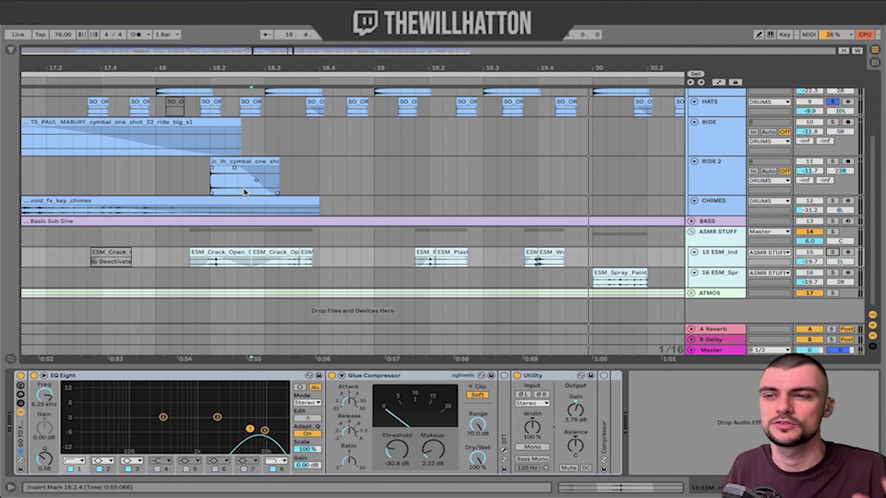
- Inspect the ASMR STUFF group's device chain, from EQ Eight through Haas and Ozone 8 Imager to the snare and kick sidechain Compressors
{"action": "left_click", "coordinate": [719, 244]}
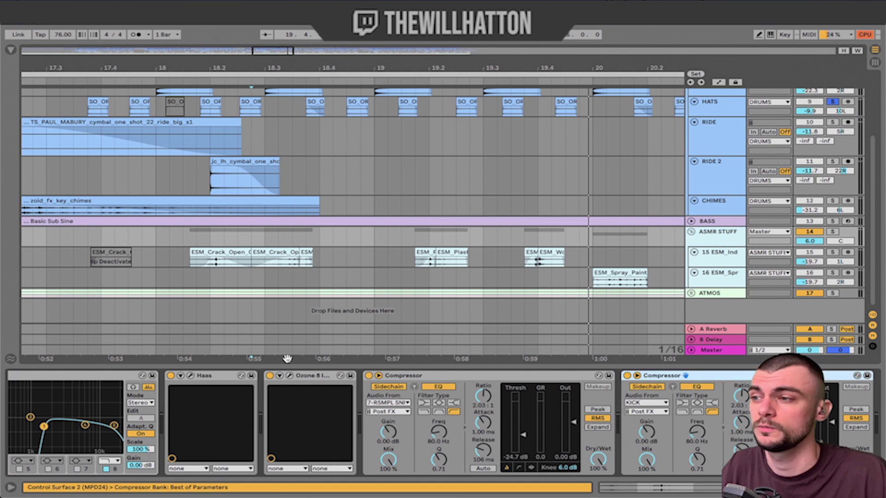
{"action": "scroll", "coordinate": [223, 443], "scroll_direction": "left", "scroll_amount": 4}
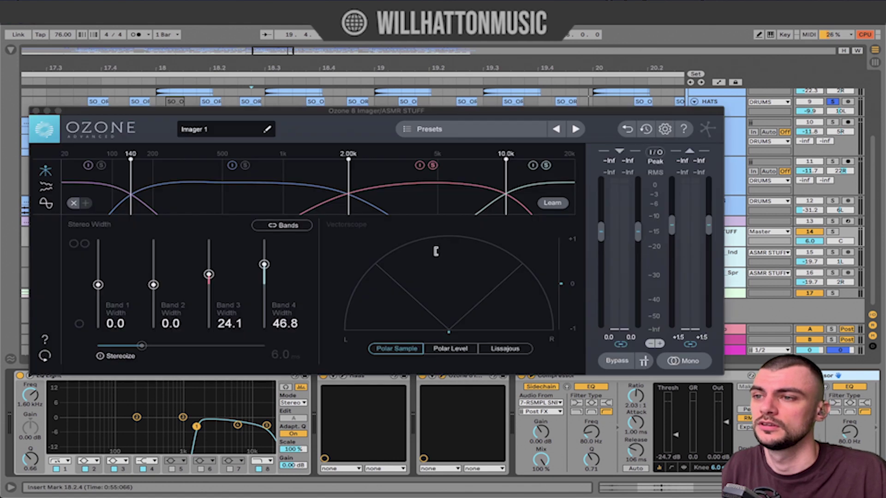
{"action": "left_click", "coordinate": [36, 112]}
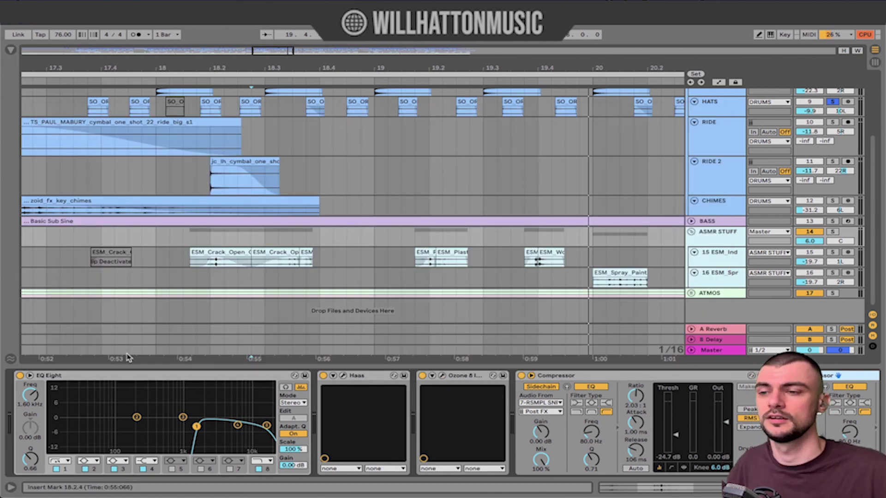
{"action": "scroll", "coordinate": [459, 410], "scroll_direction": "right", "scroll_amount": 5}
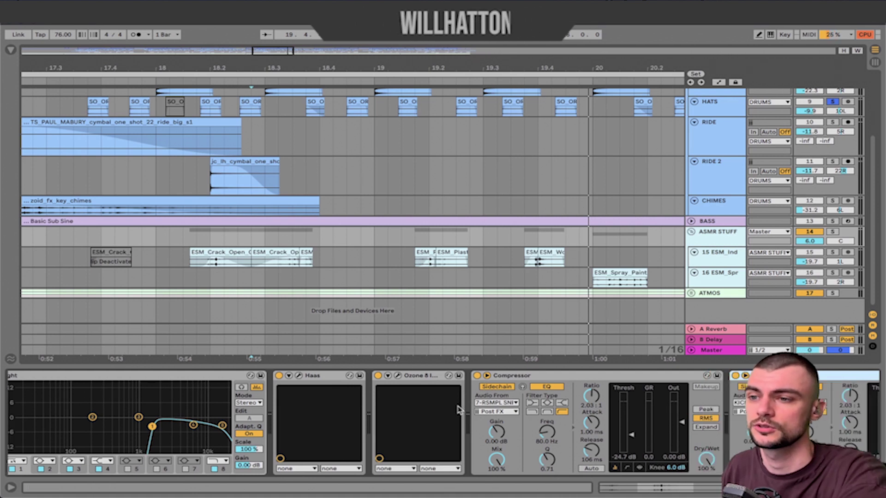
{"action": "left_click", "coordinate": [445, 374]}
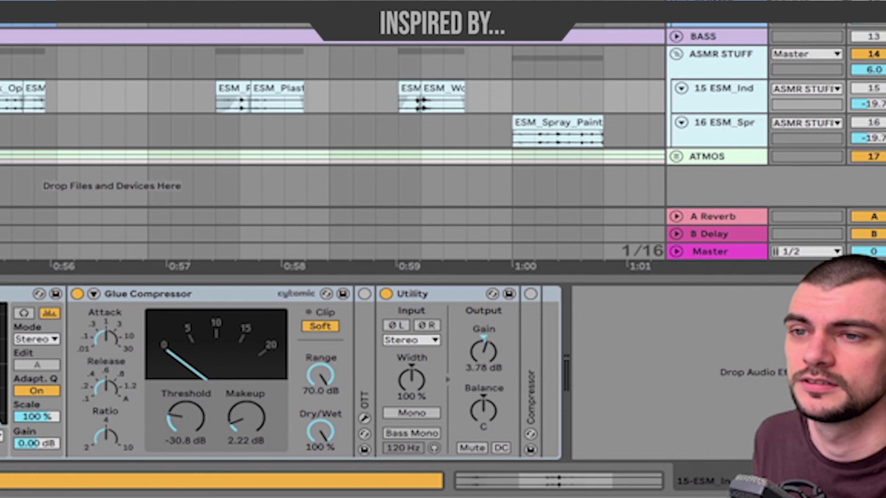
{"action": "left_click", "coordinate": [725, 54]}
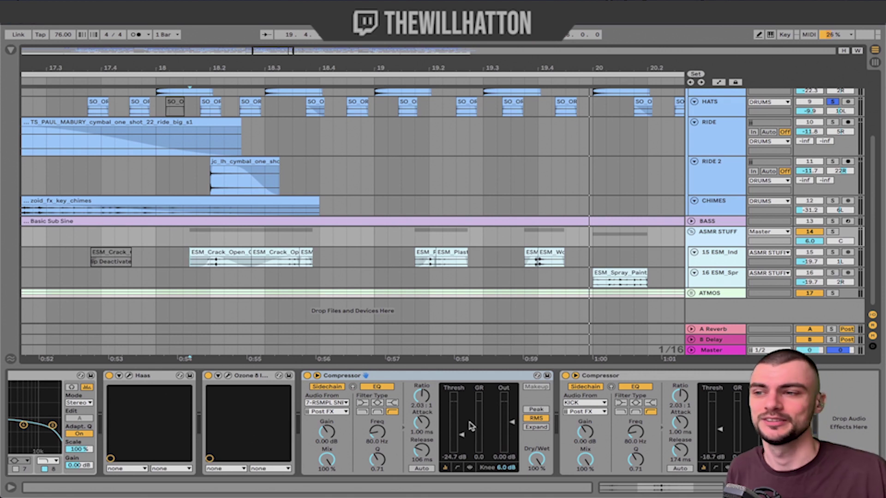
- Solo all tracks from the PIANO group through ASMR STUFF together and play them from bar 18
{"action": "left_click", "coordinate": [725, 293]}
{"action": "scroll", "coordinate": [727, 277], "scroll_direction": "up", "scroll_amount": 5}
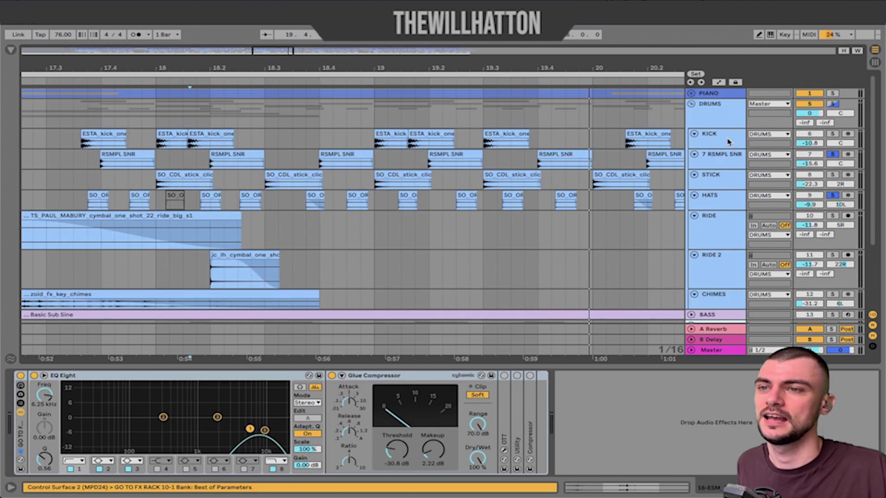
{"action": "left_click", "coordinate": [727, 95], "text": "shift"}
{"action": "key", "text": "s"}
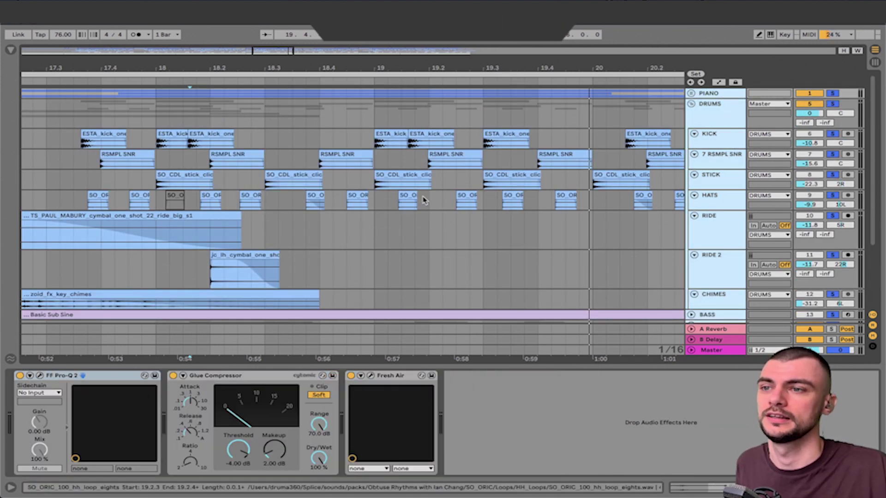
{"action": "left_click", "coordinate": [153, 139]}
{"action": "key", "text": "space"}
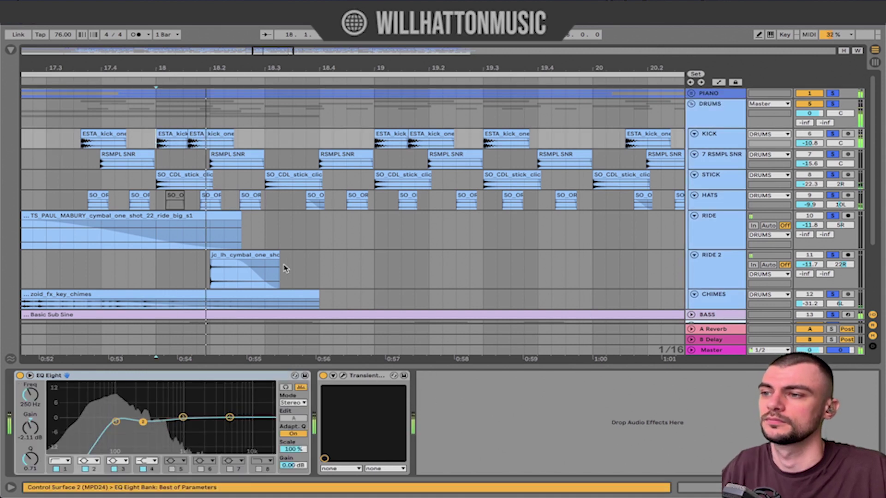
- Hide the device view and mark bars 25 to 27 on the RIDE track to show that section
{"action": "left_click", "coordinate": [875, 487]}
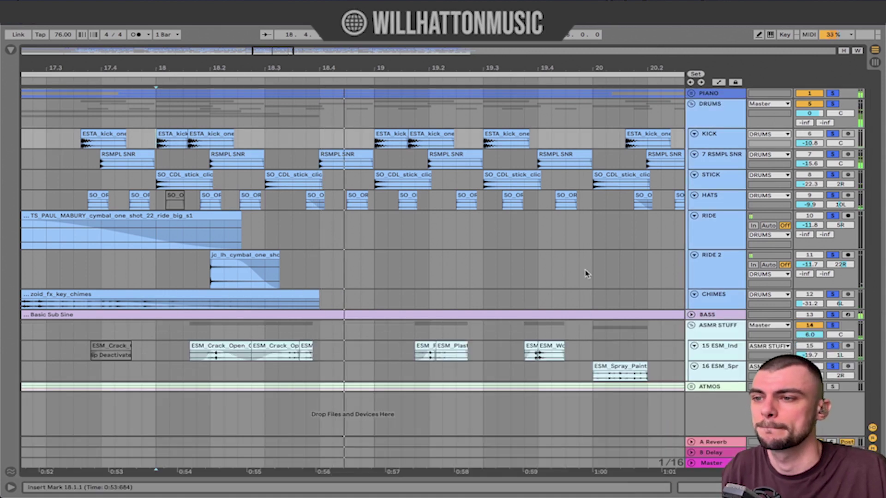
{"action": "left_click", "coordinate": [570, 271]}
{"action": "key", "text": "minus"}
{"action": "key", "text": "minus"}
{"action": "key", "text": "minus"}
{"action": "key", "text": "minus"}
{"action": "key", "text": "minus"}
{"action": "key", "text": "minus"}
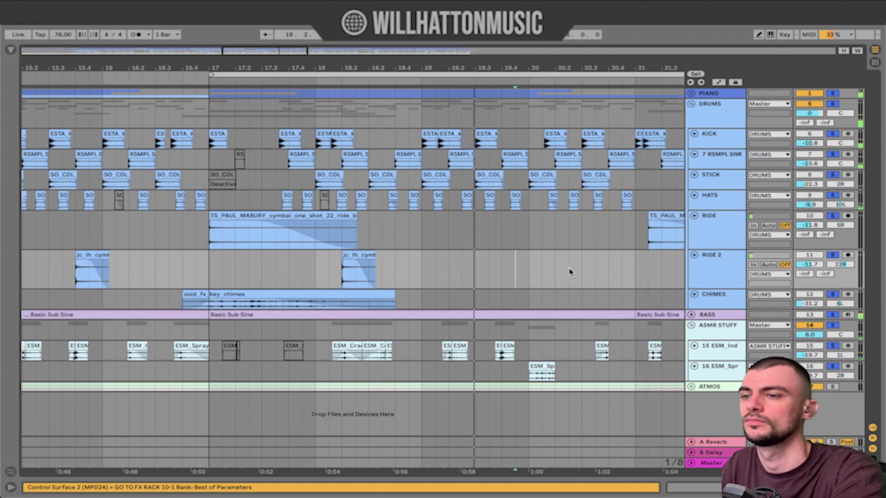
{"action": "scroll", "coordinate": [561, 274], "scroll_direction": "right", "scroll_amount": 3}
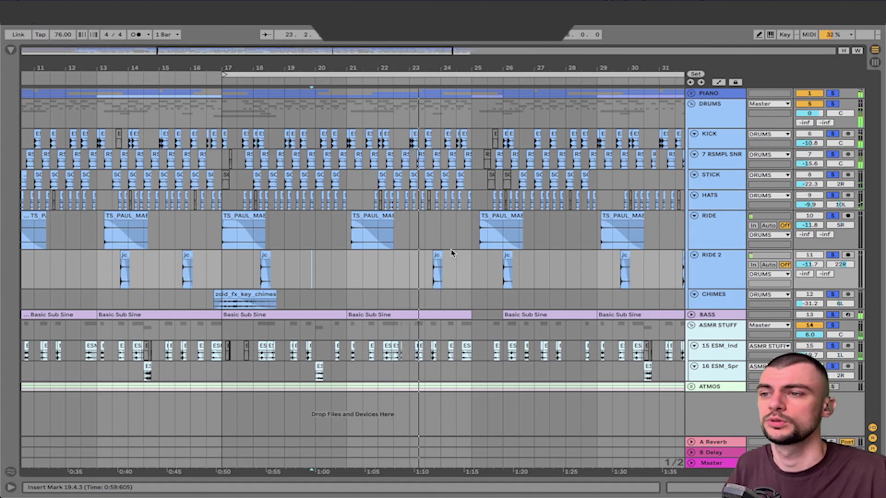
{"action": "left_click", "coordinate": [475, 238]}
{"action": "left_click", "coordinate": [531, 238], "text": "shift"}
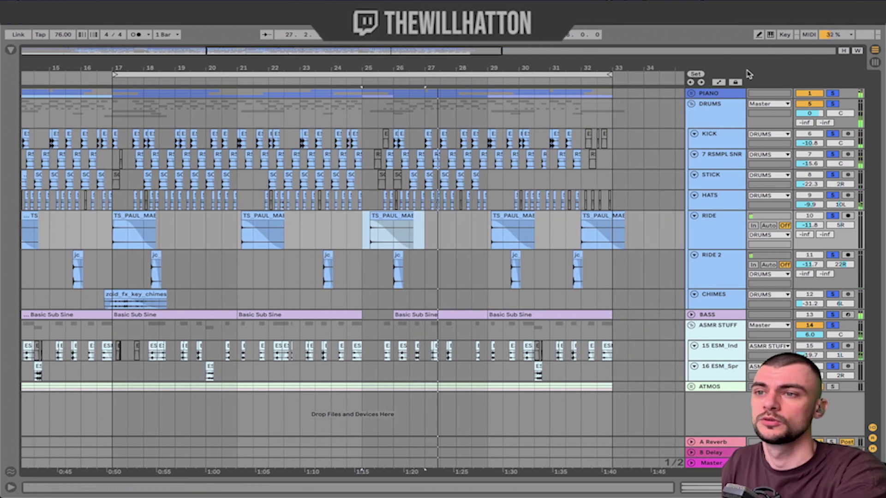
- Expand the PIANO group and compare the CHORDS clips from bar 29 to the end with the clip at bar 17
{"action": "left_click", "coordinate": [691, 93]}
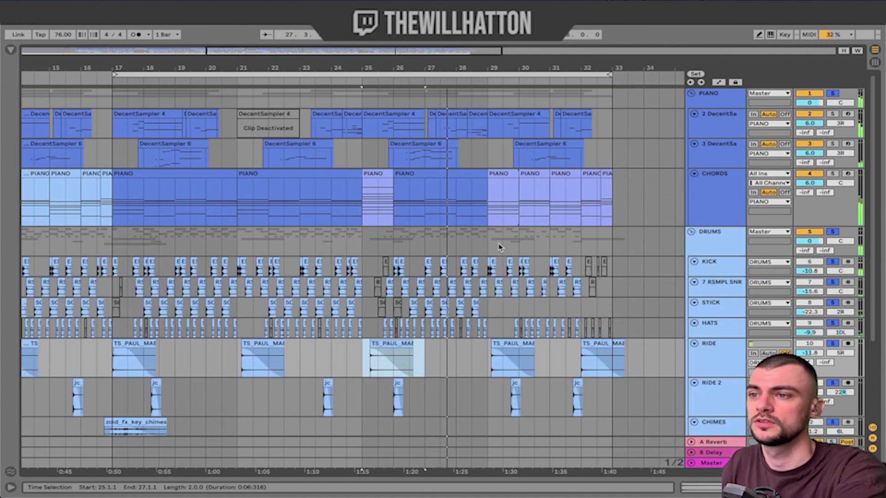
{"action": "left_click_drag", "start_coordinate": [623, 200], "coordinate": [489, 199]}
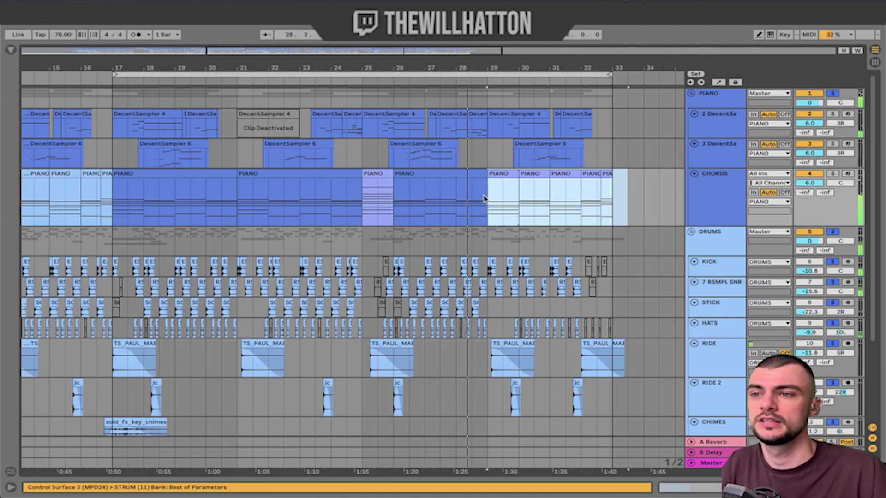
{"action": "left_click", "coordinate": [607, 172]}
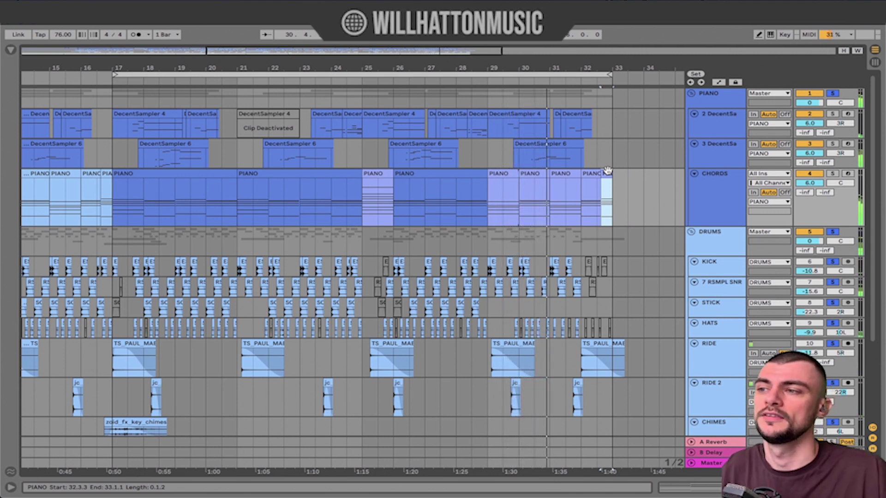
{"action": "left_click", "coordinate": [128, 170]}
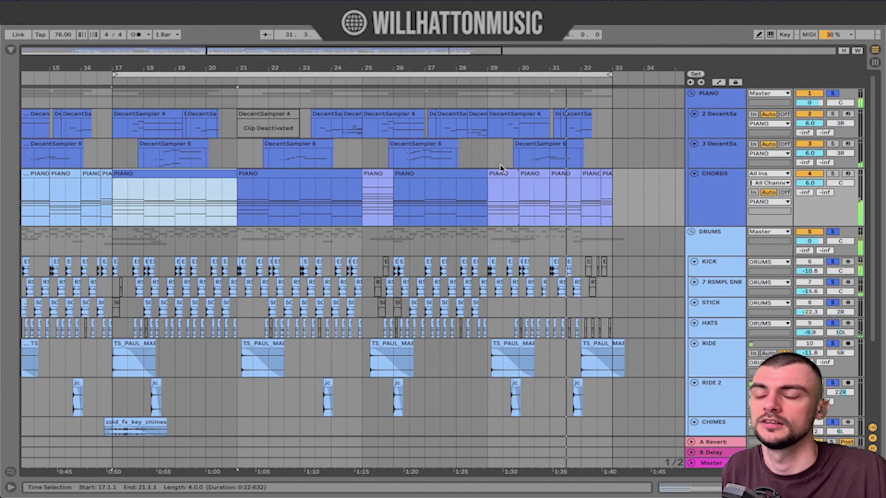
- Listen to the last PIANO clip on the CHORDS track, just before bar 33, and stop playback
{"action": "left_click", "coordinate": [627, 155]}
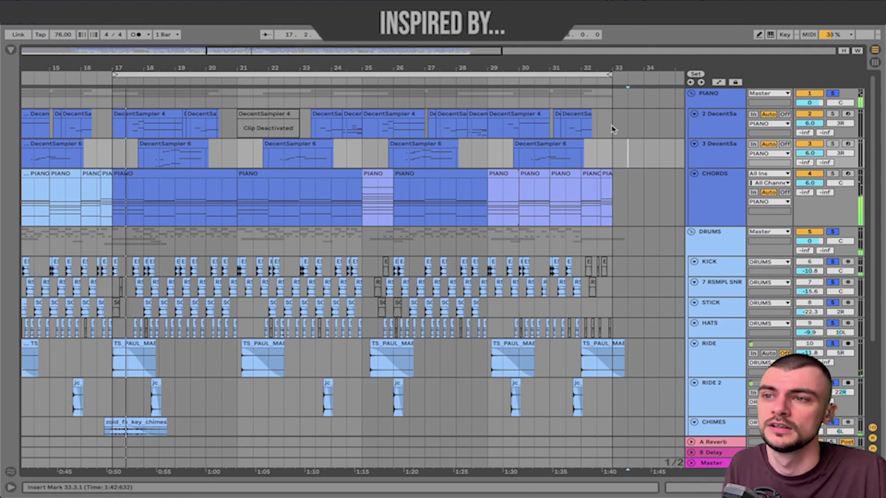
{"action": "left_click", "coordinate": [607, 171]}
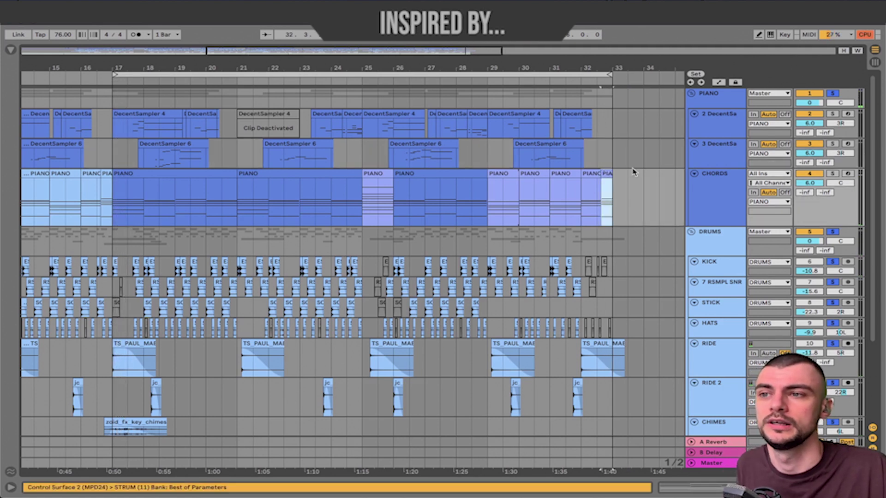
{"action": "key", "text": "space"}
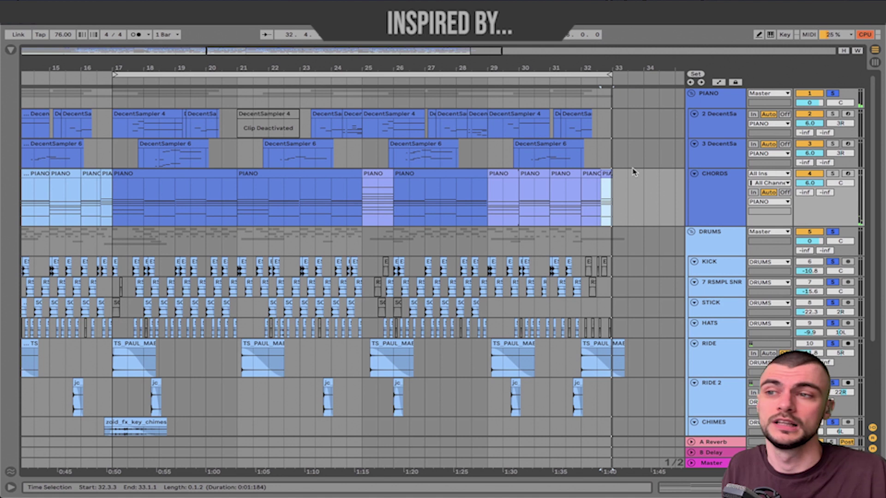
- Point out the earlier CHORDS clips, and open the MIDI notes of the last PIANO clip before bar 33
{"action": "left_click", "coordinate": [449, 181]}
{"action": "left_click", "coordinate": [320, 182]}
{"action": "left_click", "coordinate": [187, 175]}
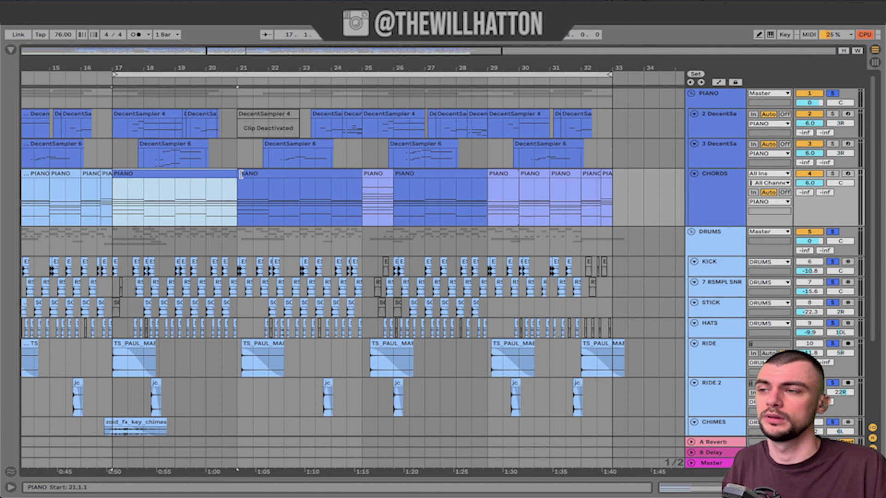
{"action": "double_click", "coordinate": [607, 198]}
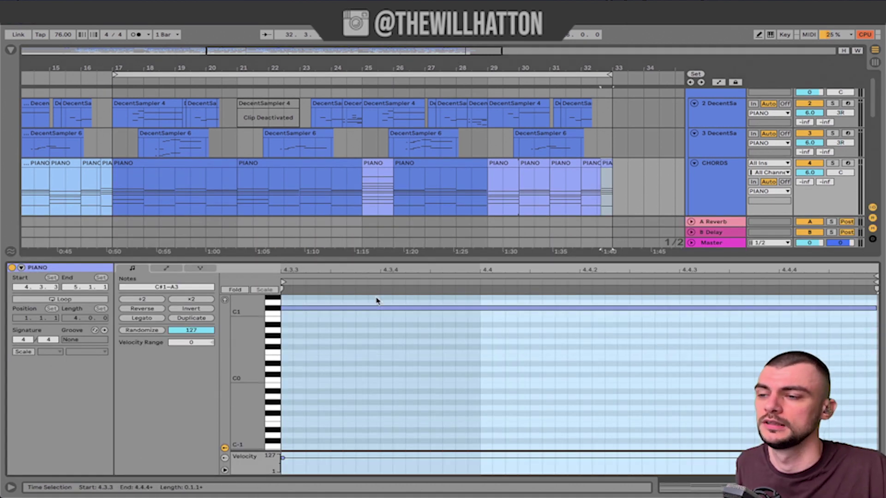
{"action": "scroll", "coordinate": [352, 336], "scroll_direction": "down", "scroll_amount": 3}
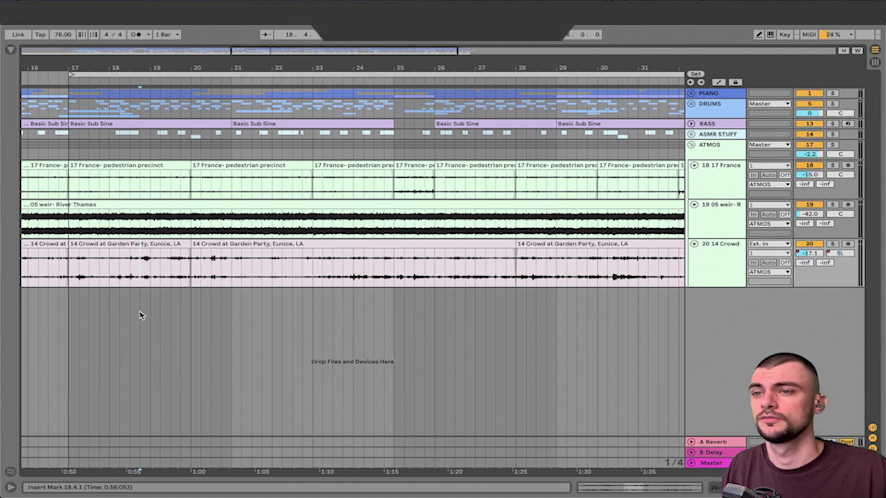
- Listen to the 17 France pedestrian precinct track soloed from bar 17, and show its effects and the ATMOS group's effects
{"action": "left_click", "coordinate": [133, 163]}
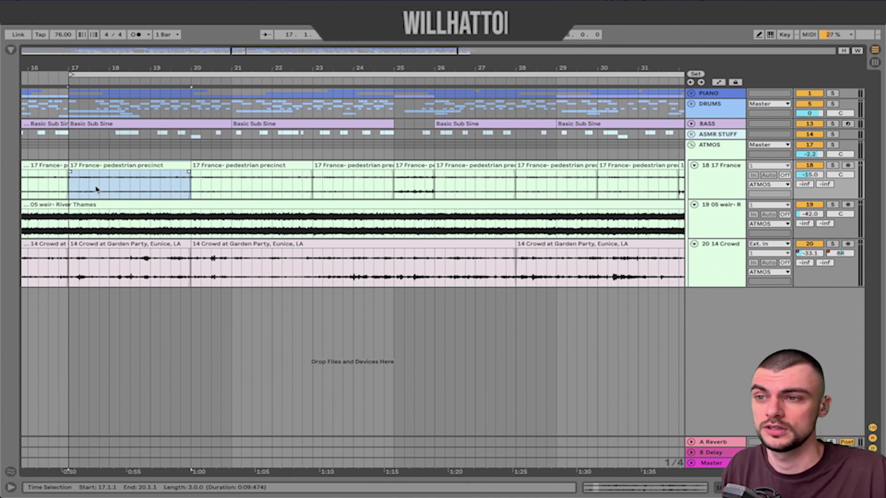
{"action": "left_click", "coordinate": [711, 186]}
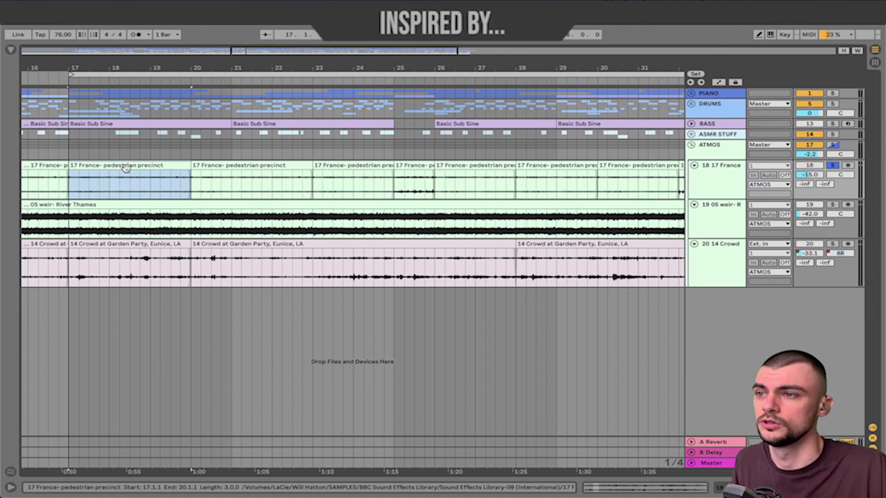
{"action": "double_click", "coordinate": [703, 180]}
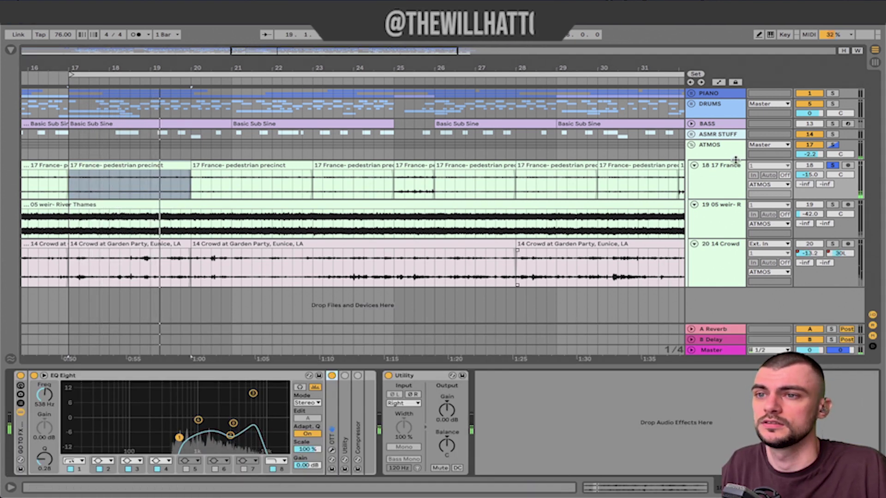
{"action": "left_click", "coordinate": [716, 155]}
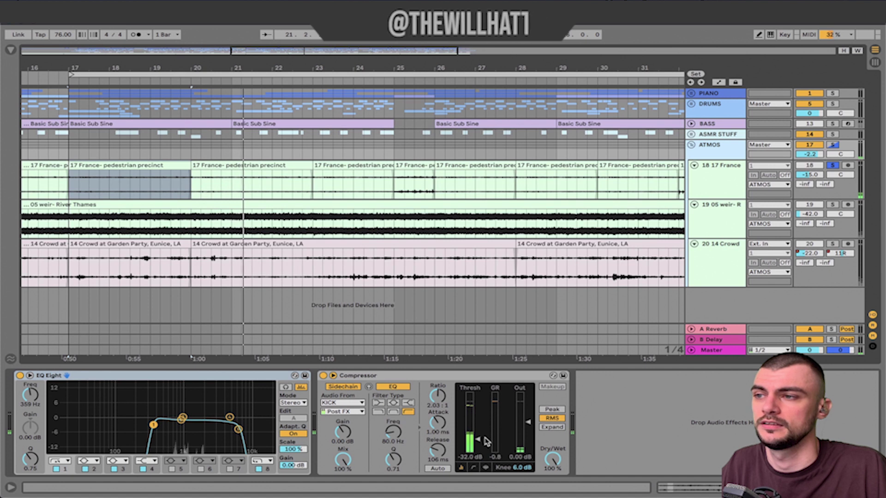
- Show the River Thames track's effects, mark its clip from bar 17 to 28, and listen to that range soloed
{"action": "left_click", "coordinate": [711, 213]}
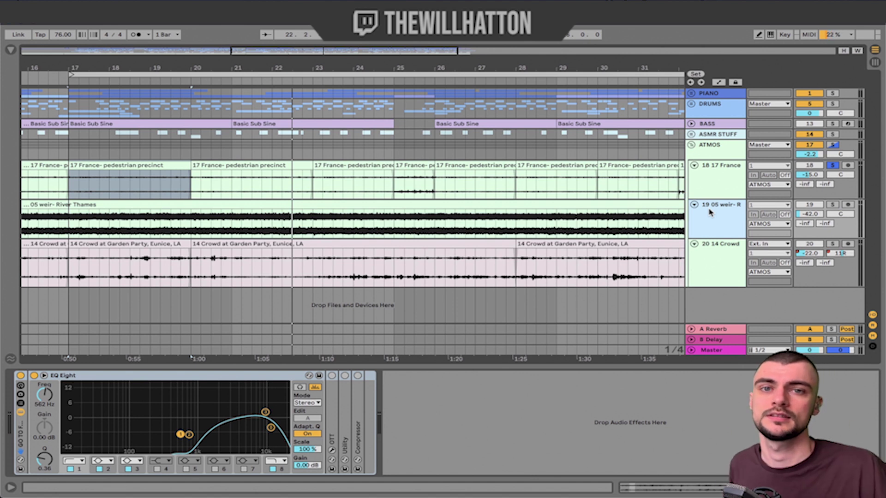
{"action": "left_click", "coordinate": [103, 203]}
{"action": "left_click_drag", "start_coordinate": [70, 218], "coordinate": [516, 217]}
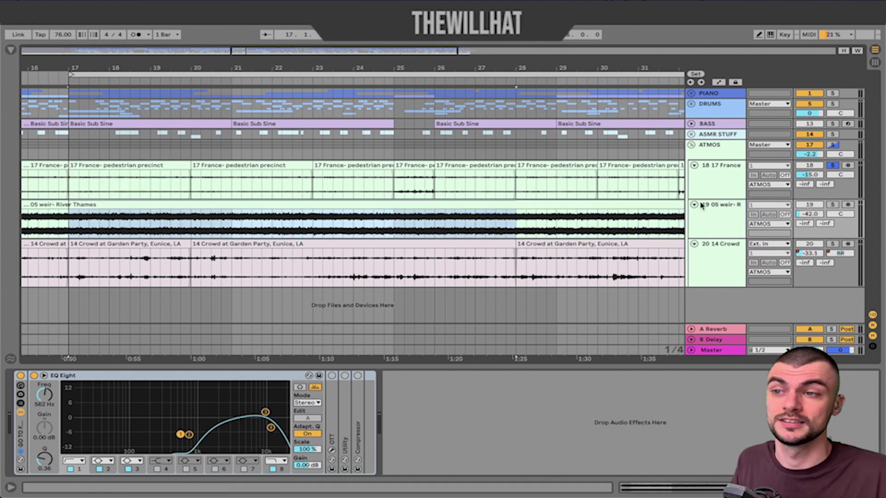
{"action": "left_click", "coordinate": [833, 205]}
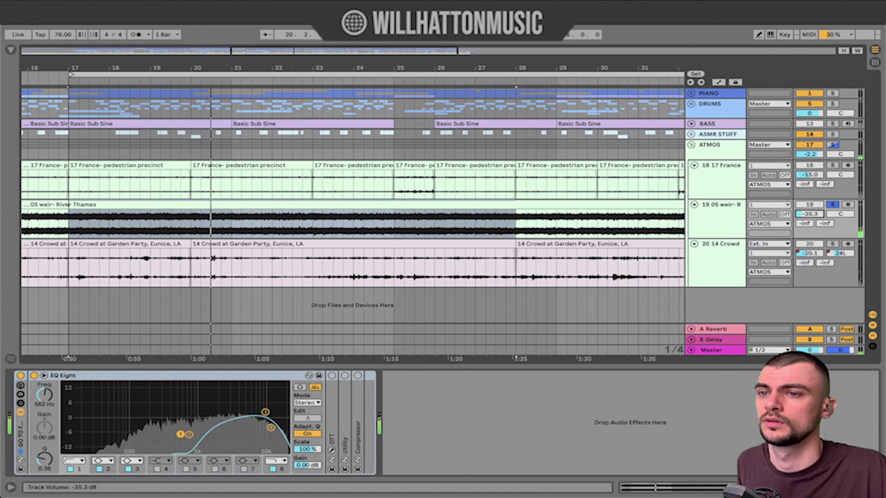
- Show the effects on the 14 Crowd at Garden Party track and listen to its bar 17 clip soloed
{"action": "left_click", "coordinate": [725, 261]}
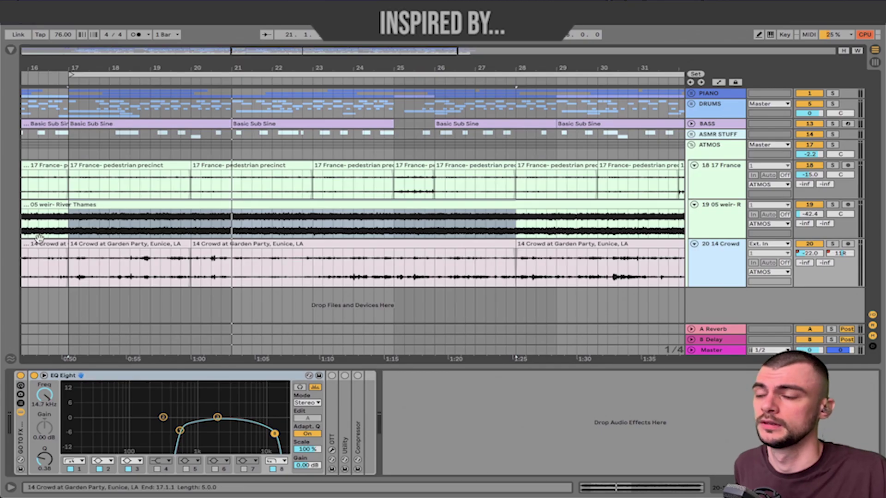
{"action": "left_click", "coordinate": [160, 243]}
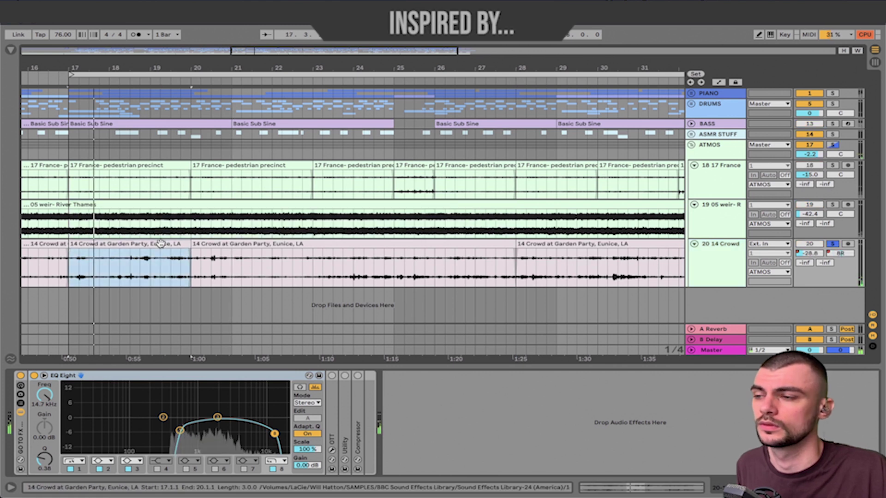
{"action": "key", "text": "space"}
{"action": "key", "text": "space"}
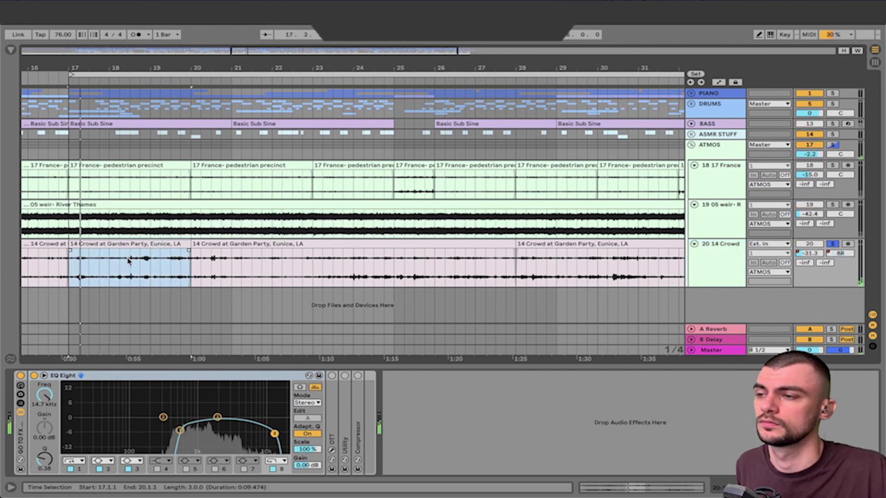
{"action": "left_click", "coordinate": [131, 261]}
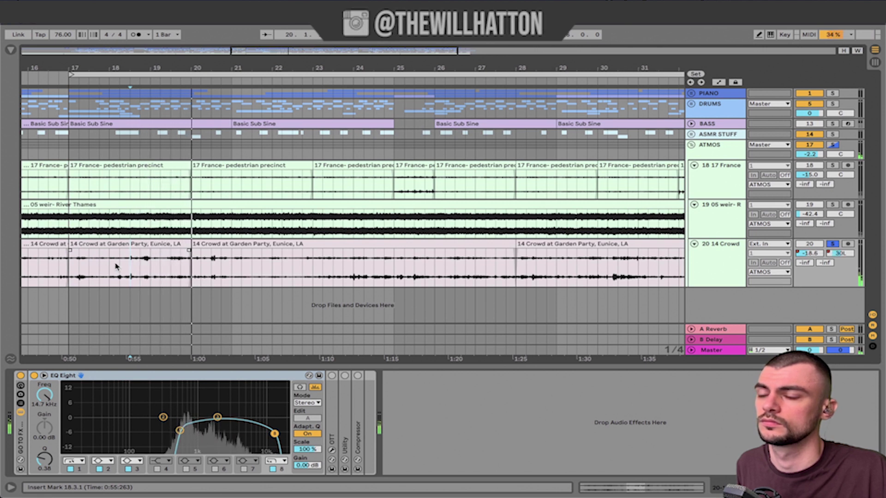
{"action": "key", "text": "space"}
{"action": "key", "text": "s"}
{"action": "left_click", "coordinate": [717, 270]}
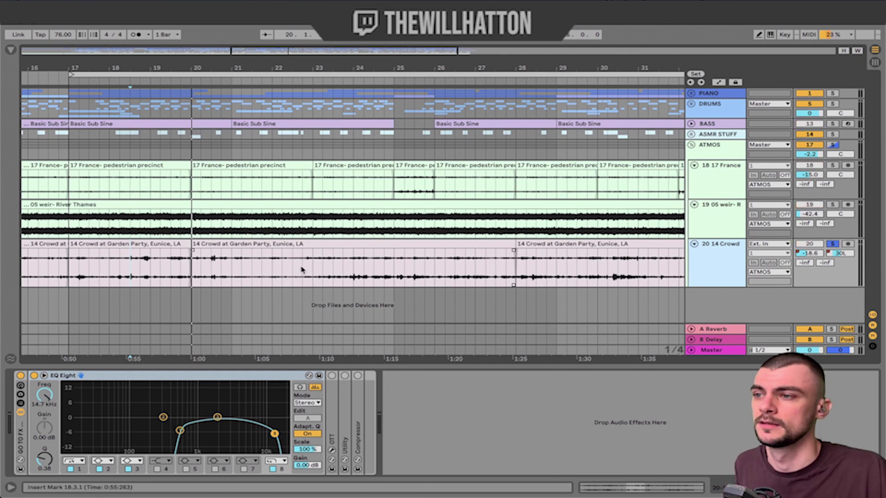
- Show the automation lanes and examine the crowd track's volume curve between bars 17 and 20 during playback
{"action": "key", "text": "a"}
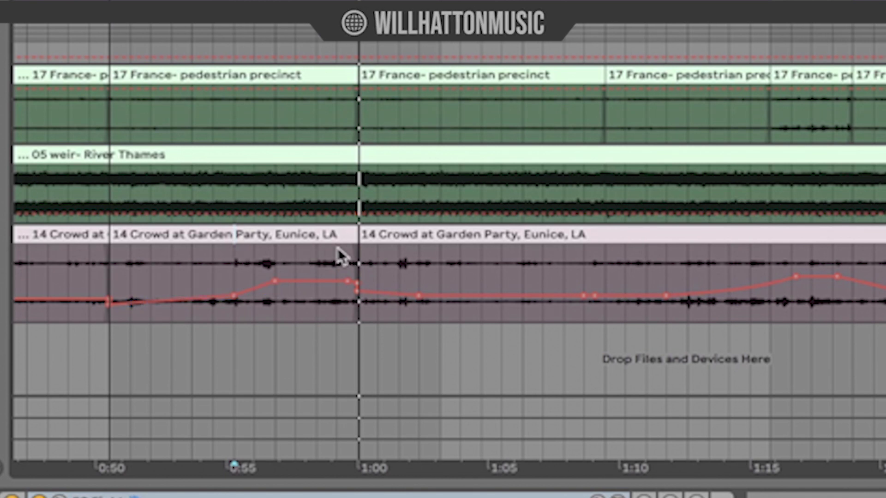
{"action": "left_click", "coordinate": [276, 267]}
{"action": "left_click", "coordinate": [236, 263]}
{"action": "key", "text": "space"}
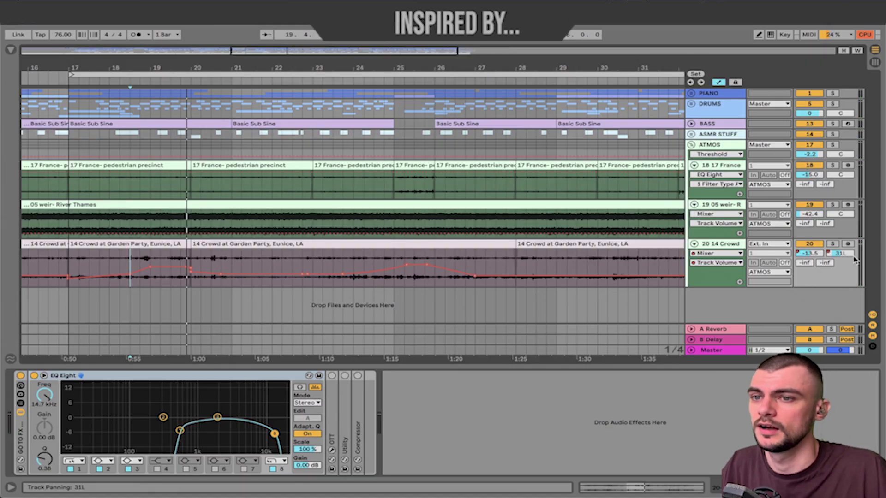
{"action": "left_click", "coordinate": [852, 258]}
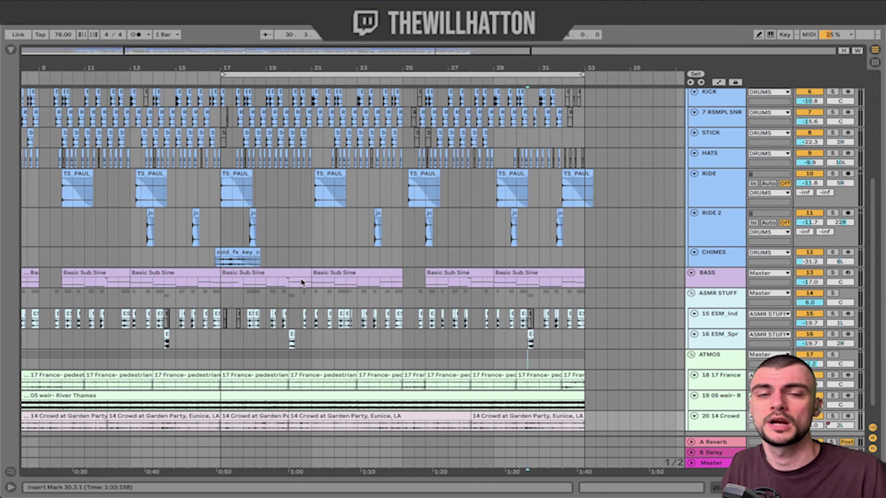
- Listen to the arrangement from bar 25, and place the insert marker at bar 25 on the DRUMS group
{"action": "scroll", "coordinate": [525, 268], "scroll_direction": "up", "scroll_amount": 5}
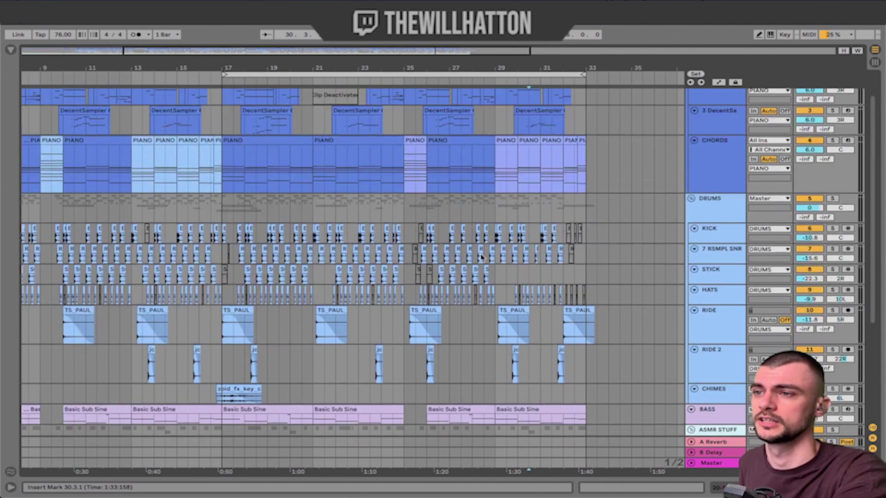
{"action": "left_click", "coordinate": [408, 129]}
{"action": "key", "text": "space"}
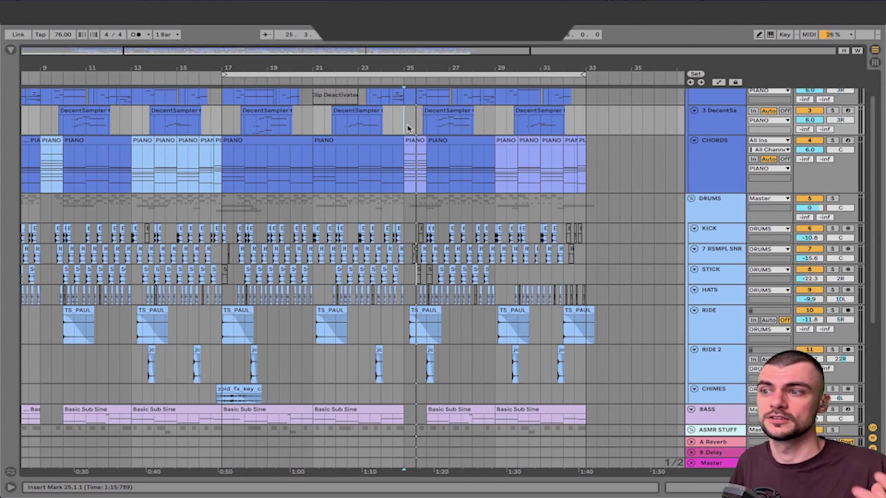
{"action": "left_click", "coordinate": [403, 216]}
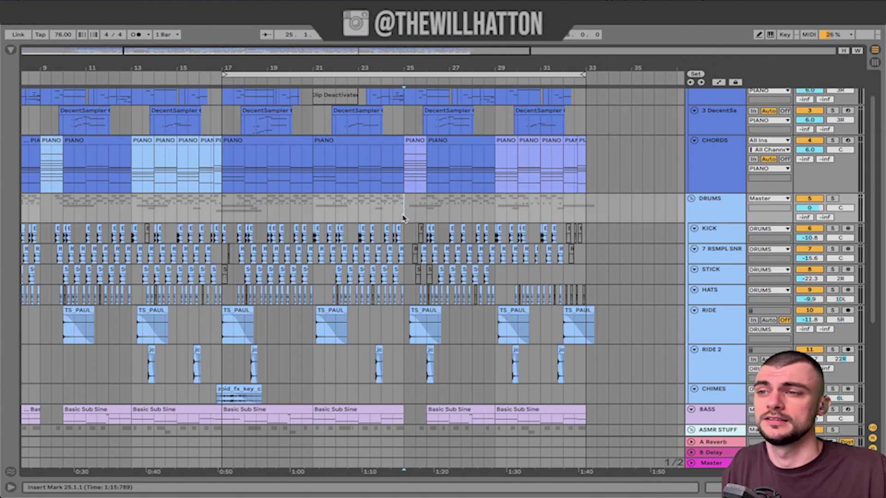